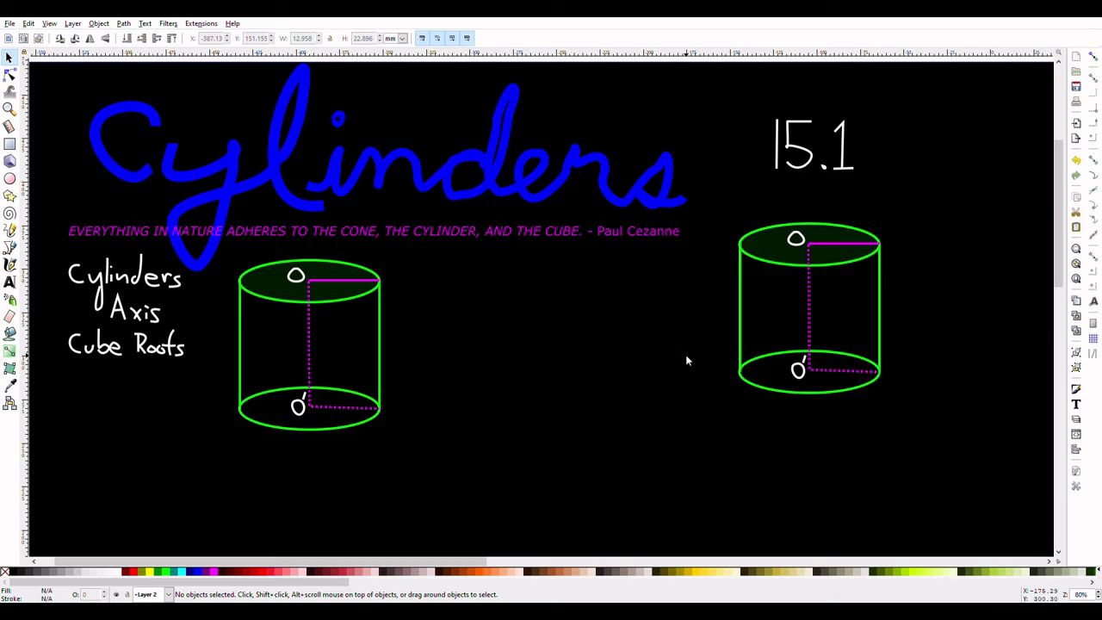
Pan the canvas left to show cylinders 15.1 and 15.2, then take the Pencil tool
{"action": "mouse_move", "coordinate": [687, 361]}
{"action": "left_mouse_down"}
{"action": "mouse_move", "coordinate": [431, 369]}
{"action": "mouse_move", "coordinate": [155, 339]}
{"action": "mouse_move", "coordinate": [28, 342]}
{"action": "left_mouse_up"}
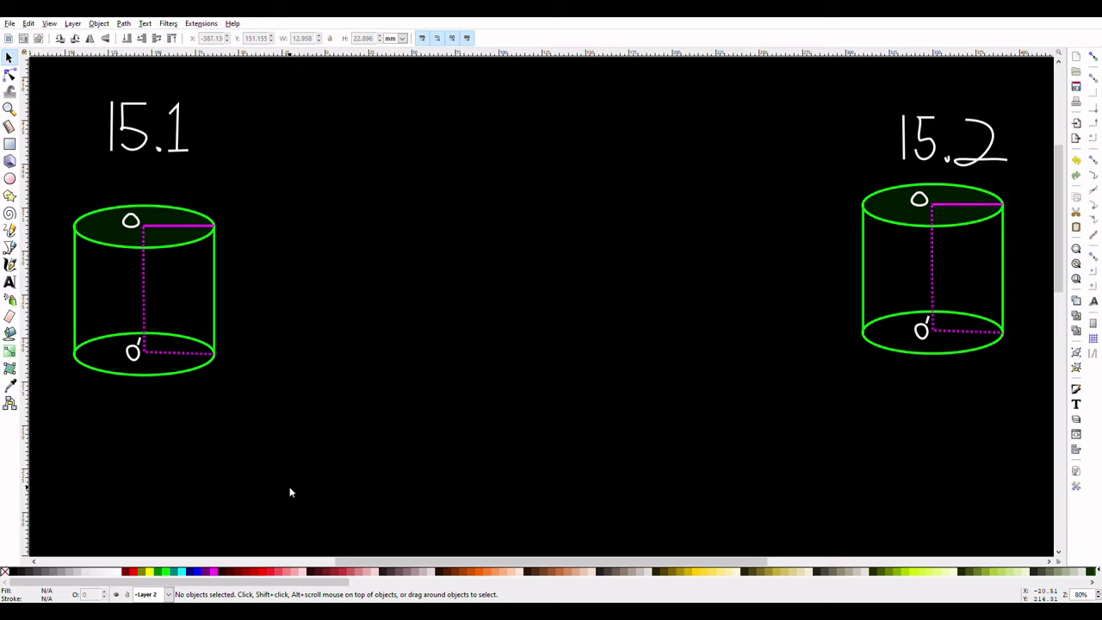
{"action": "left_click", "coordinate": [10, 230]}
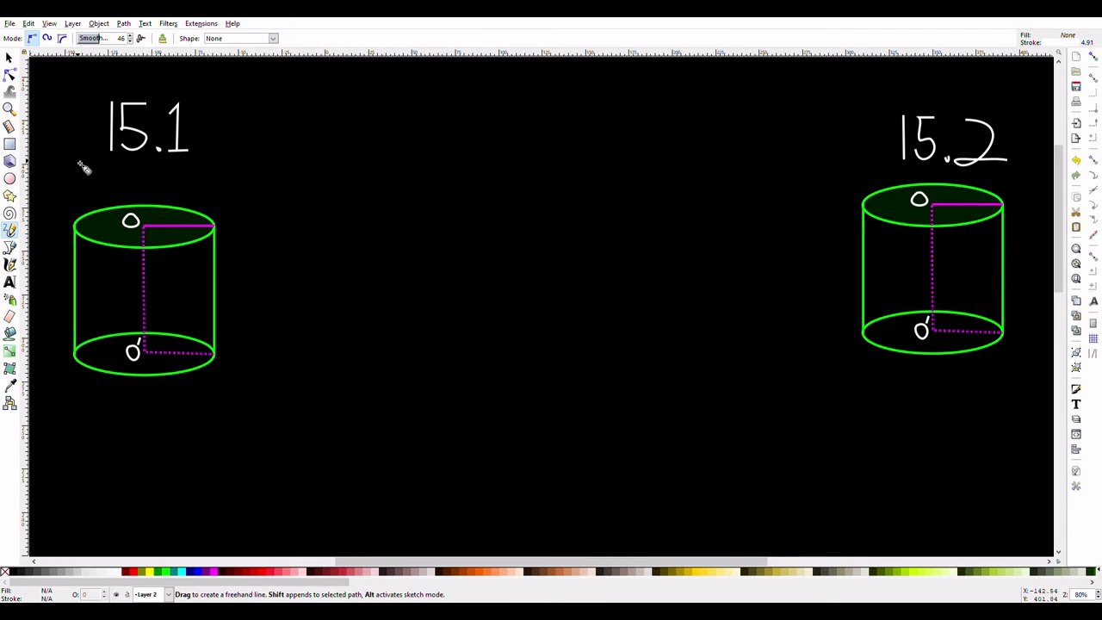
Draw a tall rectangle, squash and skew it into a slanted plane over cylinder 15.1
{"action": "left_click", "coordinate": [9, 144]}
{"action": "mouse_move", "coordinate": [259, 180]}
{"action": "left_mouse_down"}
{"action": "mouse_move", "coordinate": [343, 414]}
{"action": "mouse_move", "coordinate": [441, 445]}
{"action": "left_mouse_up"}
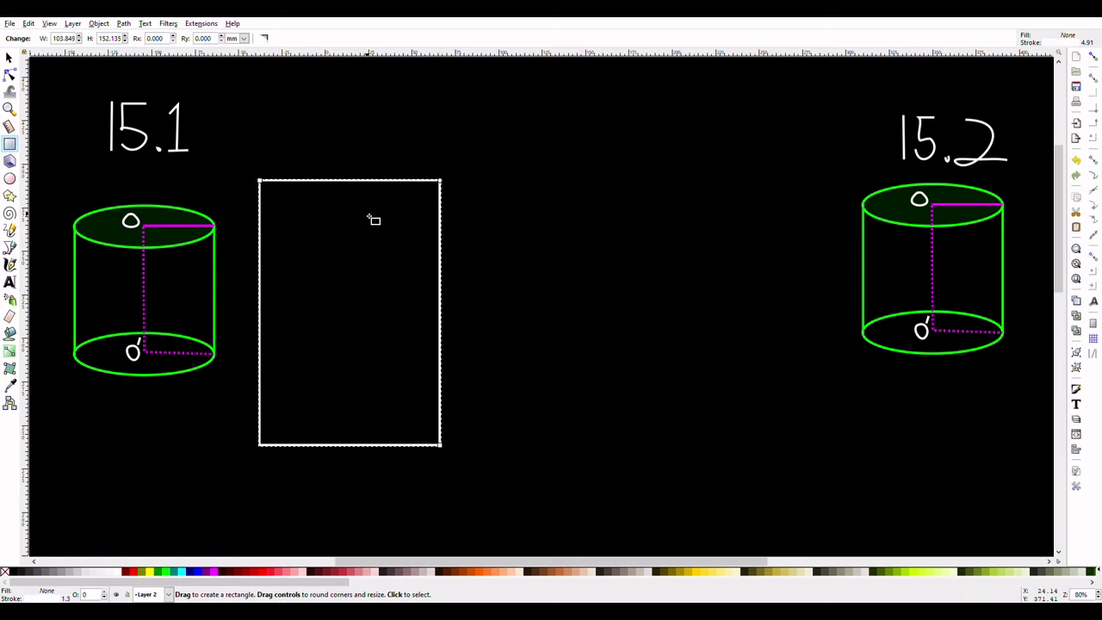
{"action": "key", "text": "s"}
{"action": "left_click", "coordinate": [336, 446]}
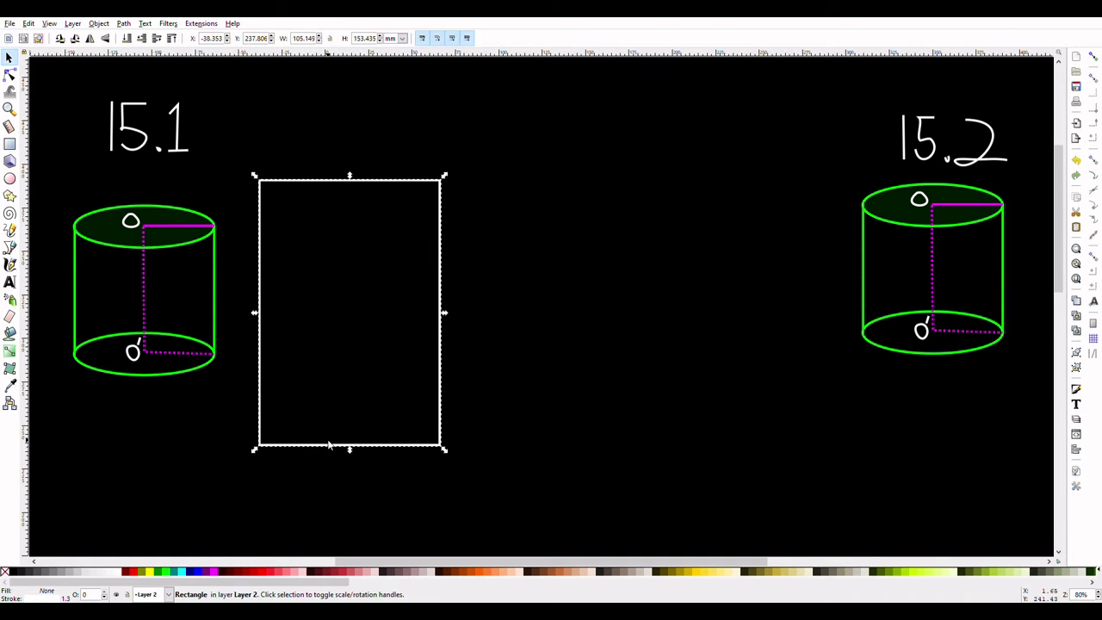
{"action": "left_click_drag", "start_coordinate": [340, 450], "coordinate": [335, 318]}
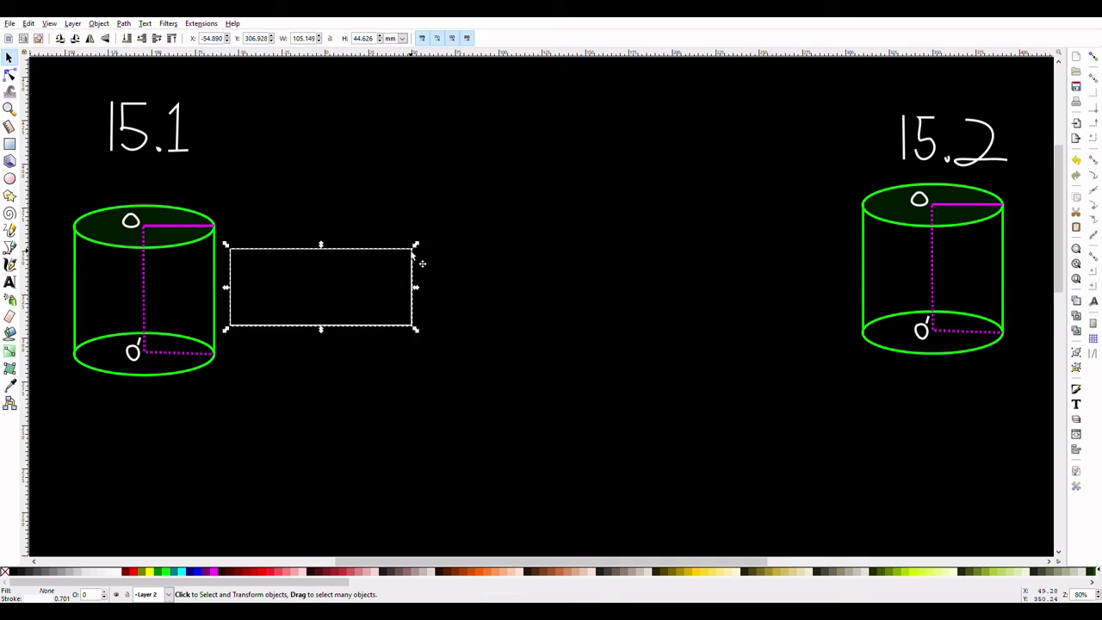
{"action": "left_click", "coordinate": [326, 249]}
{"action": "left_click_drag", "start_coordinate": [321, 248], "coordinate": [408, 248]}
{"action": "left_click_drag", "start_coordinate": [321, 287], "coordinate": [232, 293]}
{"action": "left_click", "coordinate": [221, 289]}
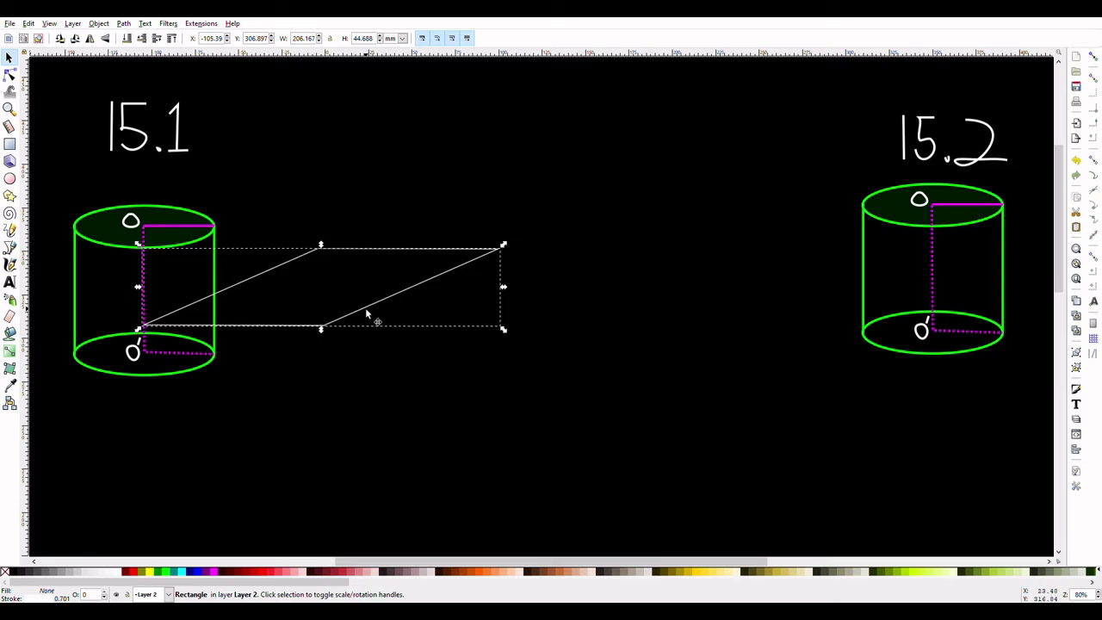
{"action": "left_click_drag", "start_coordinate": [366, 308], "coordinate": [182, 317]}
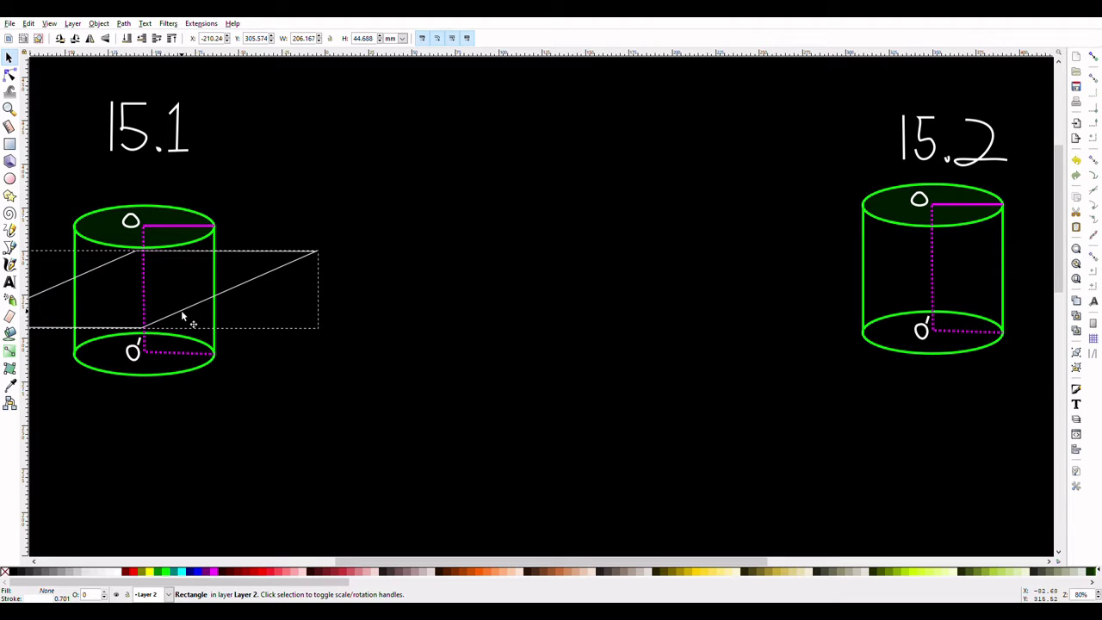
{"action": "left_click", "coordinate": [493, 336]}
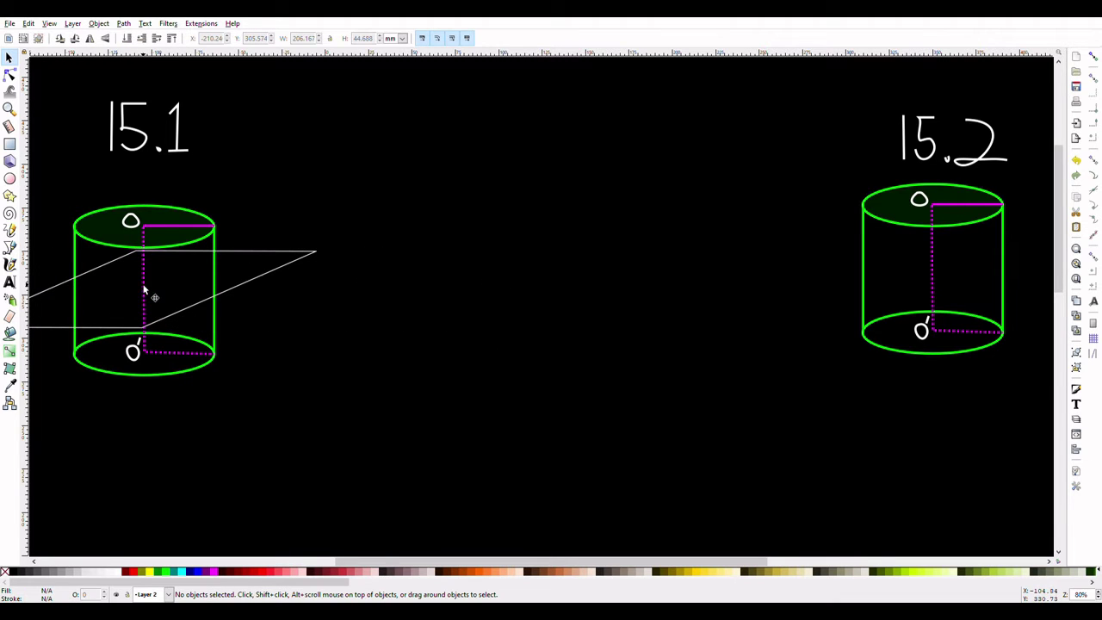
Pencil a white line from the axis toward the bottom rim, with a right-angle mark at the axis
{"action": "left_click", "coordinate": [10, 230]}
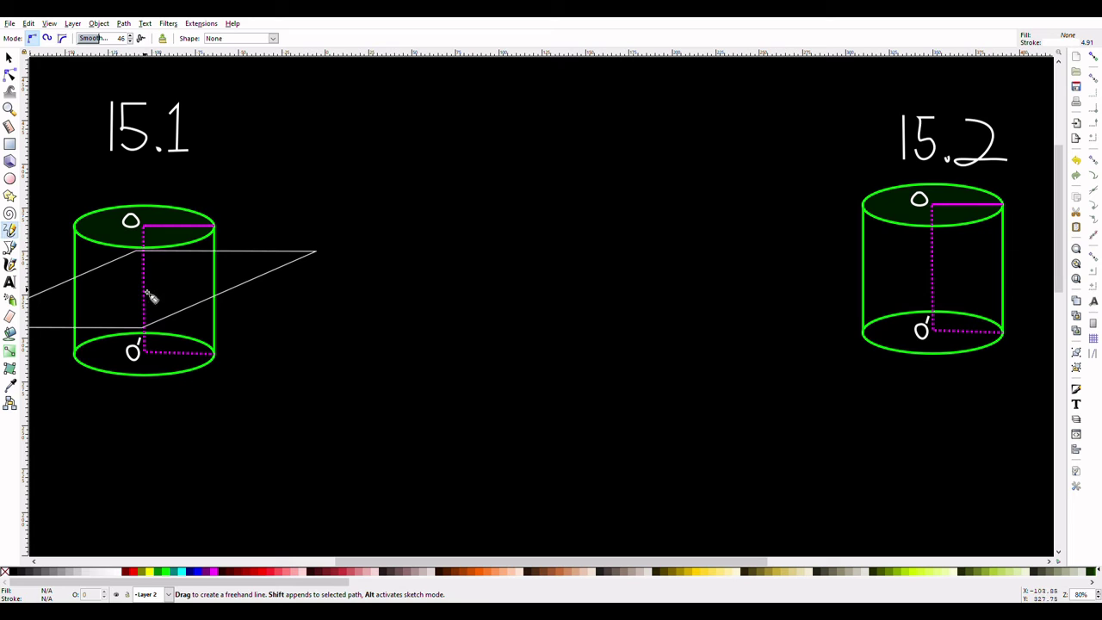
{"action": "left_click_drag", "start_coordinate": [151, 297], "coordinate": [83, 336]}
{"action": "left_click", "coordinate": [78, 328]}
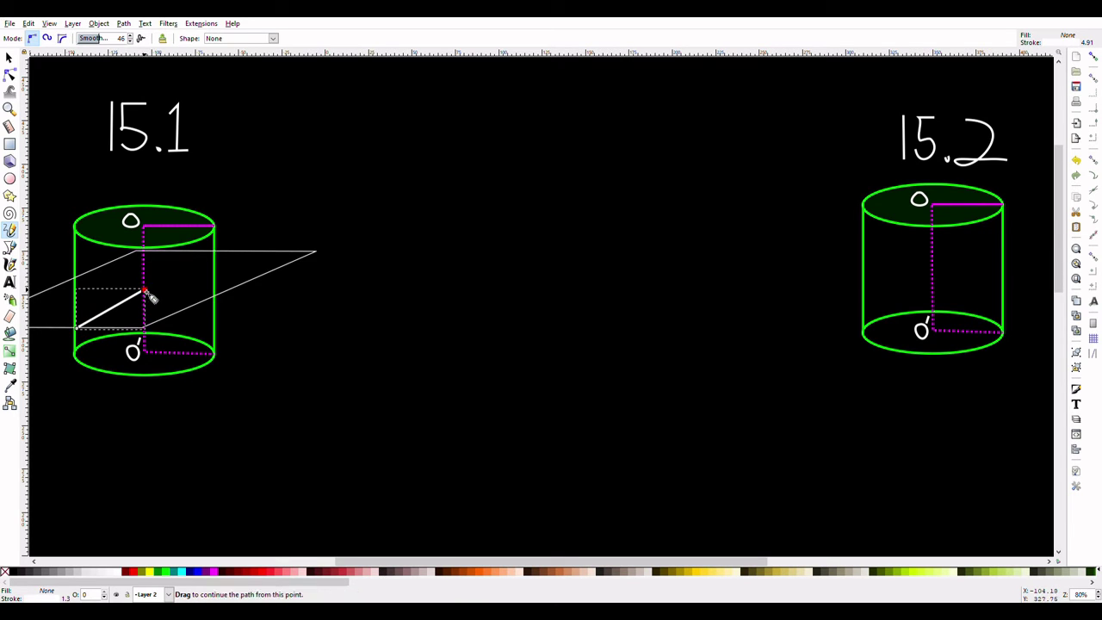
{"action": "left_click", "coordinate": [148, 296]}
{"action": "left_click", "coordinate": [146, 260]}
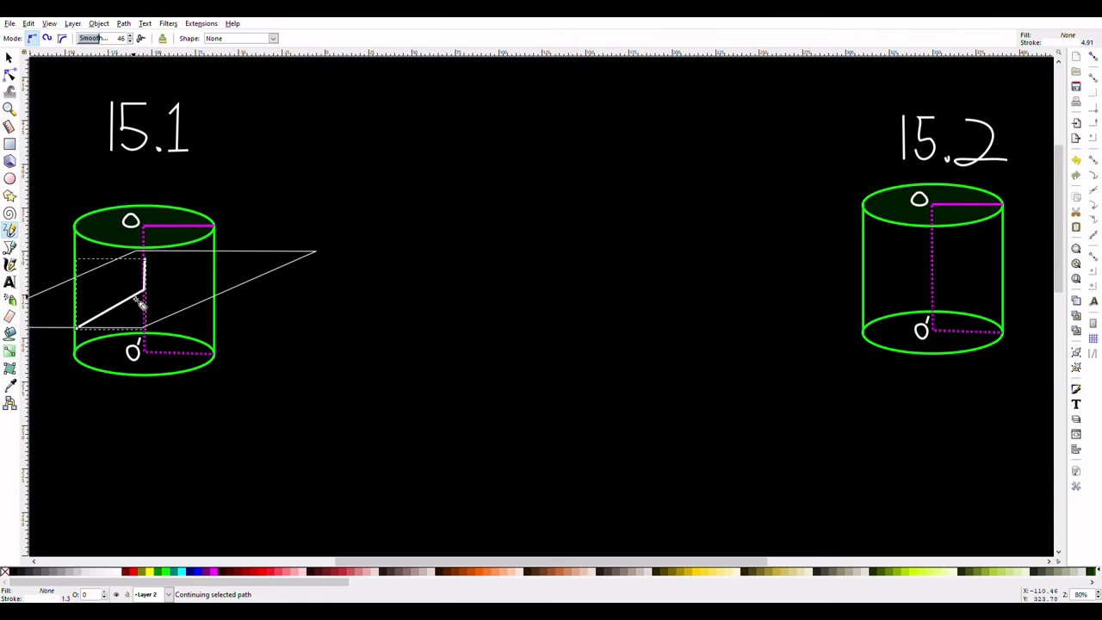
{"action": "left_click_drag", "start_coordinate": [133, 293], "coordinate": [143, 278]}
{"action": "left_click", "coordinate": [302, 319]}
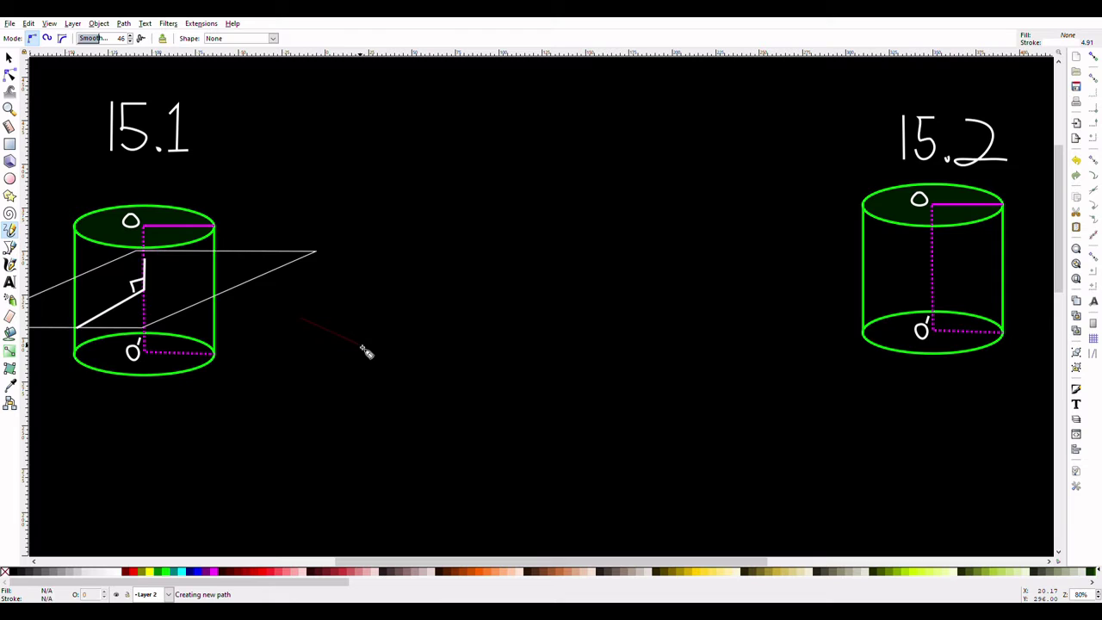
{"action": "left_click", "coordinate": [366, 349]}
{"action": "key", "text": "ctrl+z"}
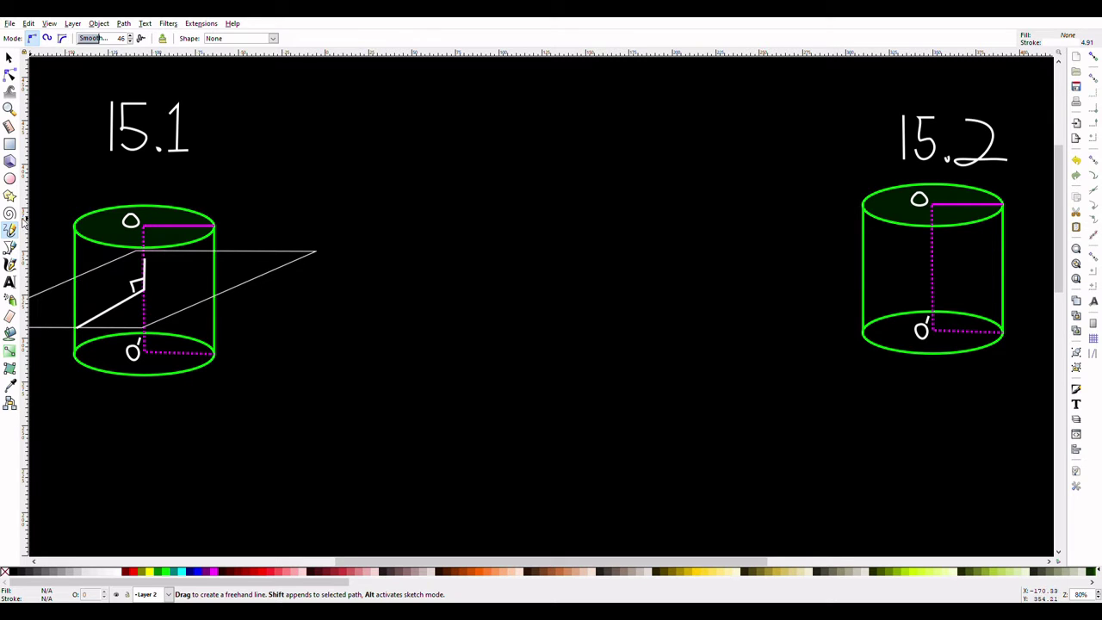
Delete the slanted plane, then pencil a vertical plane through the 15.1 axis and a rectangle beside it
{"action": "left_click", "coordinate": [9, 57]}
{"action": "key", "text": "Delete"}
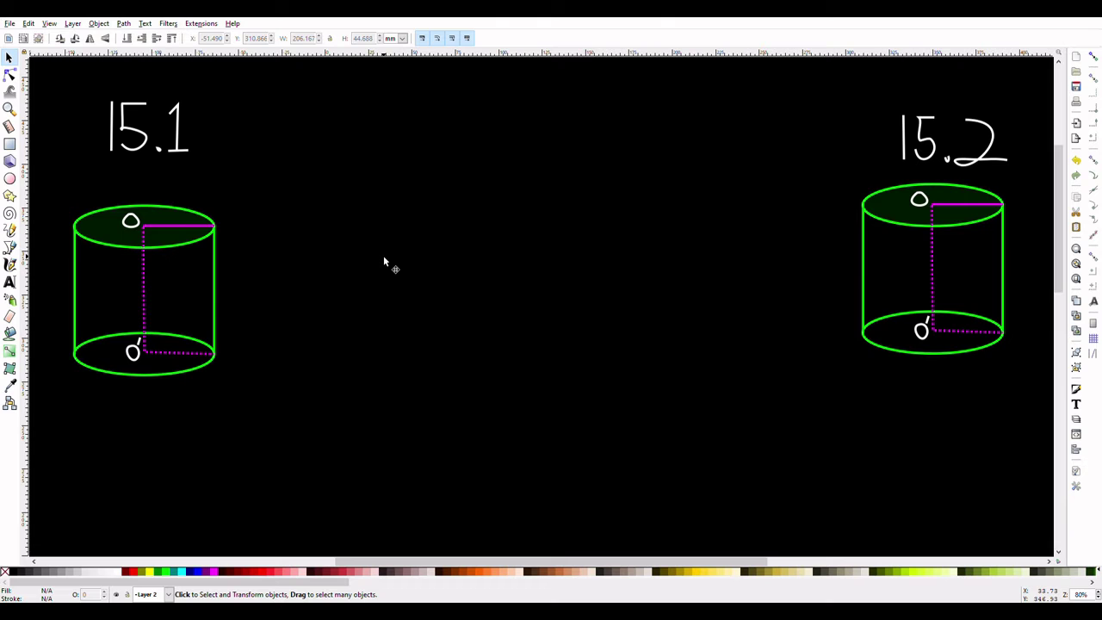
{"action": "key", "text": "p"}
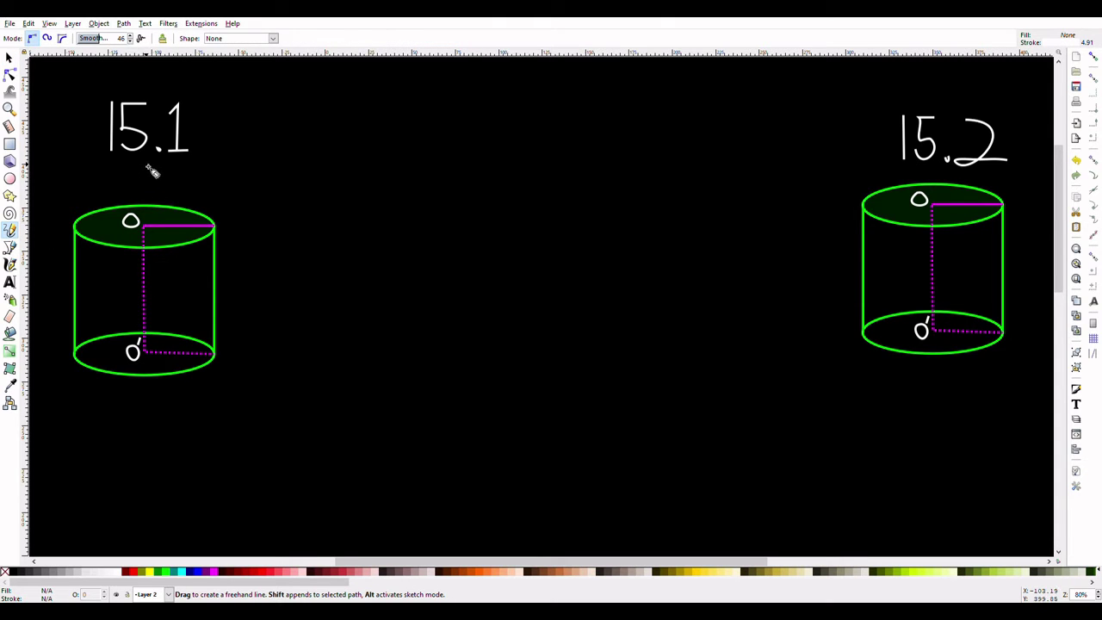
{"action": "left_click_drag", "start_coordinate": [144, 163], "coordinate": [144, 466]}
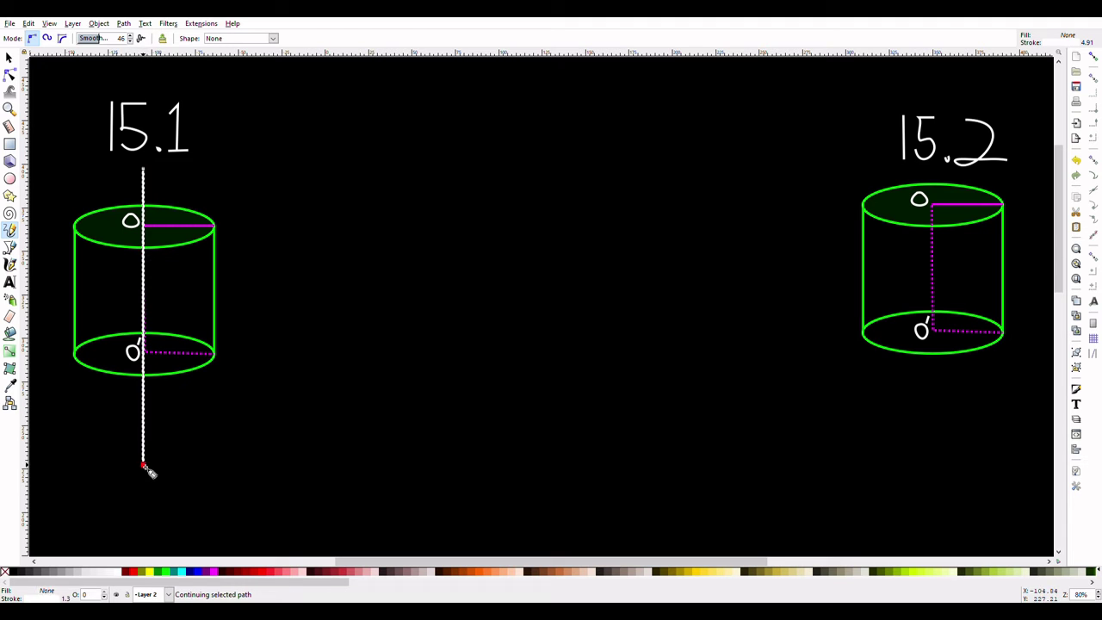
{"action": "left_click_drag", "start_coordinate": [175, 429], "coordinate": [171, 375]}
{"action": "mouse_move", "coordinate": [144, 171]}
{"action": "left_mouse_down"}
{"action": "mouse_move", "coordinate": [163, 152]}
{"action": "mouse_move", "coordinate": [174, 204]}
{"action": "left_mouse_up"}
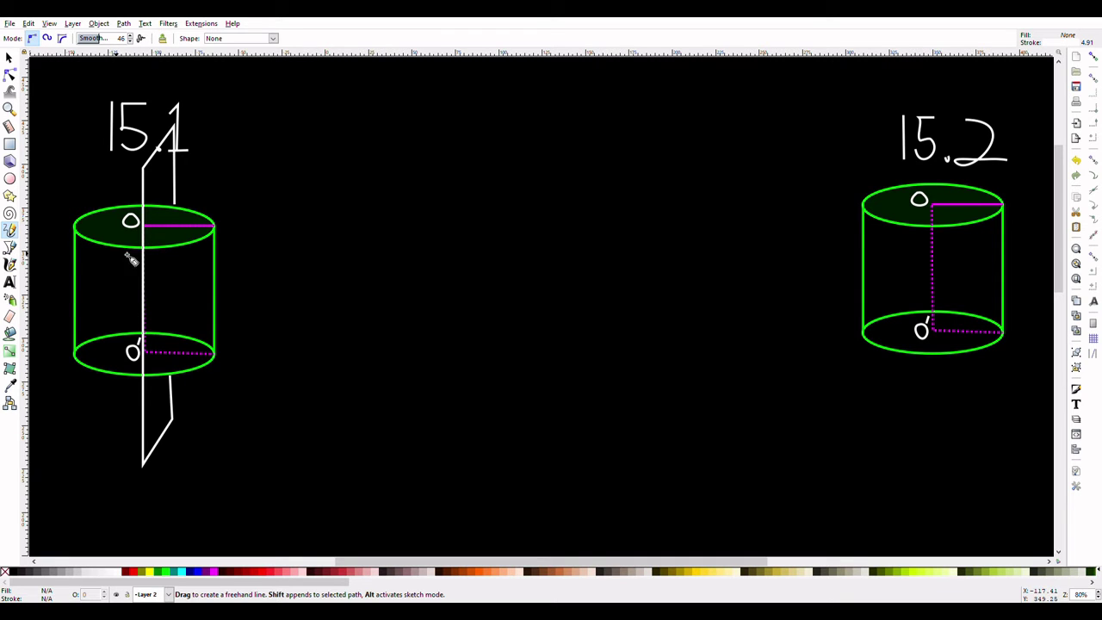
{"action": "mouse_move", "coordinate": [267, 217]}
{"action": "left_mouse_down"}
{"action": "mouse_move", "coordinate": [271, 384]}
{"action": "mouse_move", "coordinate": [351, 385]}
{"action": "mouse_move", "coordinate": [267, 217]}
{"action": "left_mouse_up"}
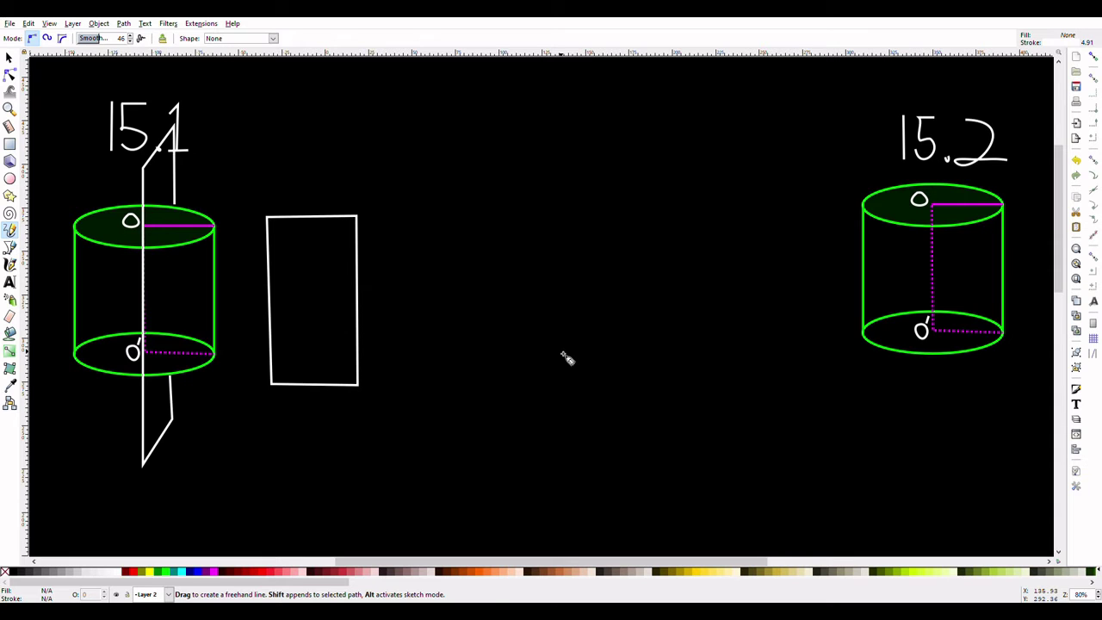
Move the vertical plane left to cylinder 15.1's side, then pencil a wide rectangle beside cylinder 15.2
{"action": "key", "text": "ctrl+z"}
{"action": "key", "text": "s"}
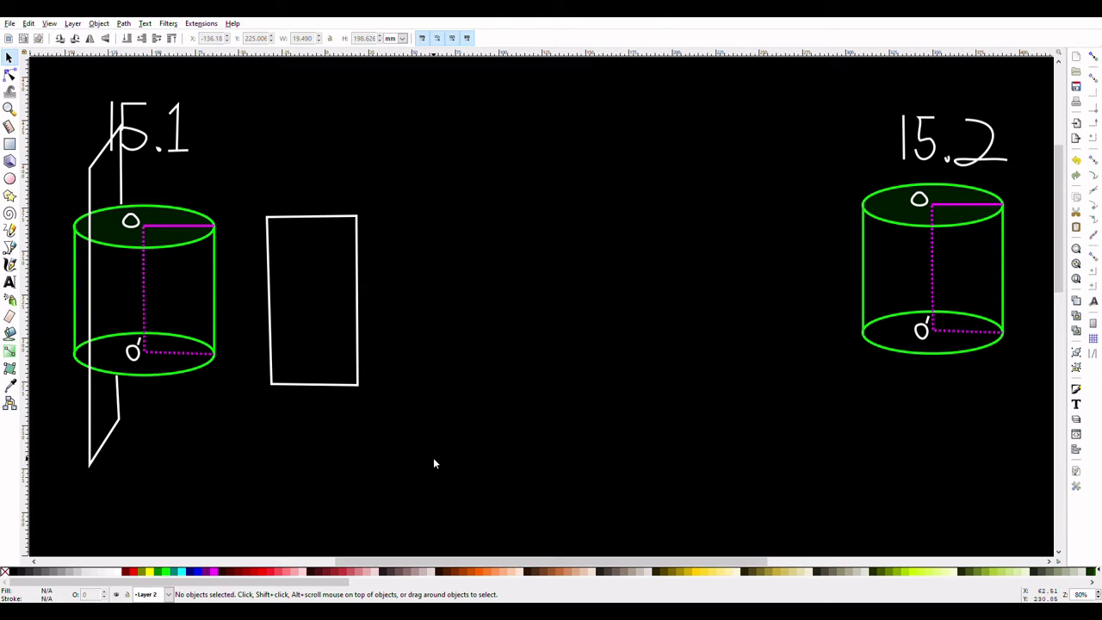
{"action": "left_click", "coordinate": [9, 229]}
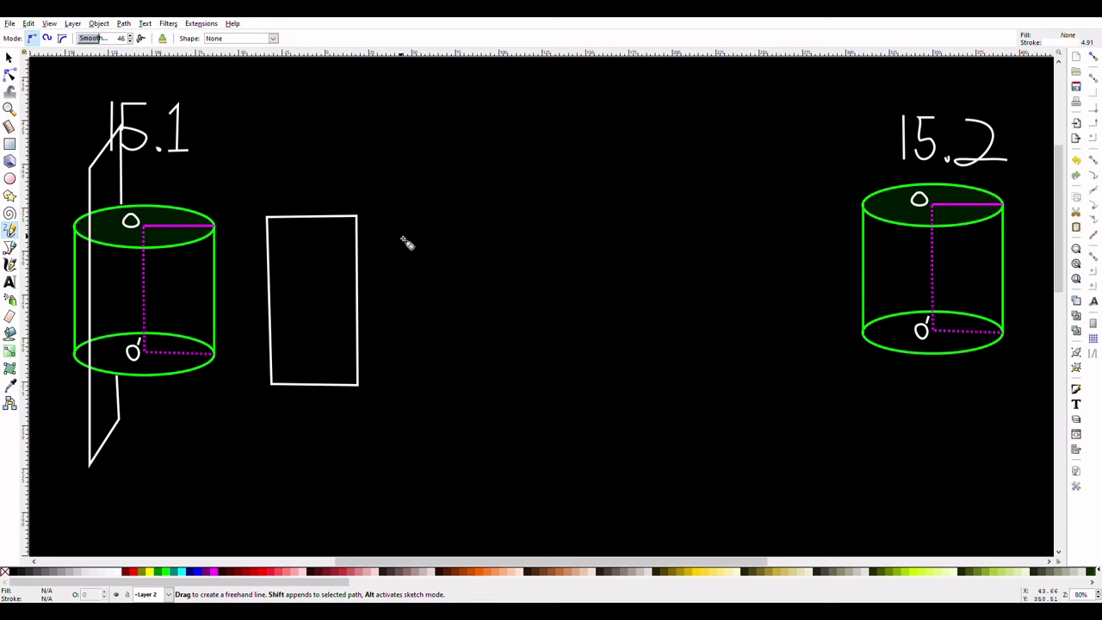
{"action": "mouse_move", "coordinate": [402, 233]}
{"action": "left_mouse_down"}
{"action": "mouse_move", "coordinate": [403, 369]}
{"action": "mouse_move", "coordinate": [504, 368]}
{"action": "mouse_move", "coordinate": [478, 367]}
{"action": "mouse_move", "coordinate": [455, 222]}
{"action": "mouse_move", "coordinate": [476, 235]}
{"action": "mouse_move", "coordinate": [408, 245]}
{"action": "left_mouse_up"}
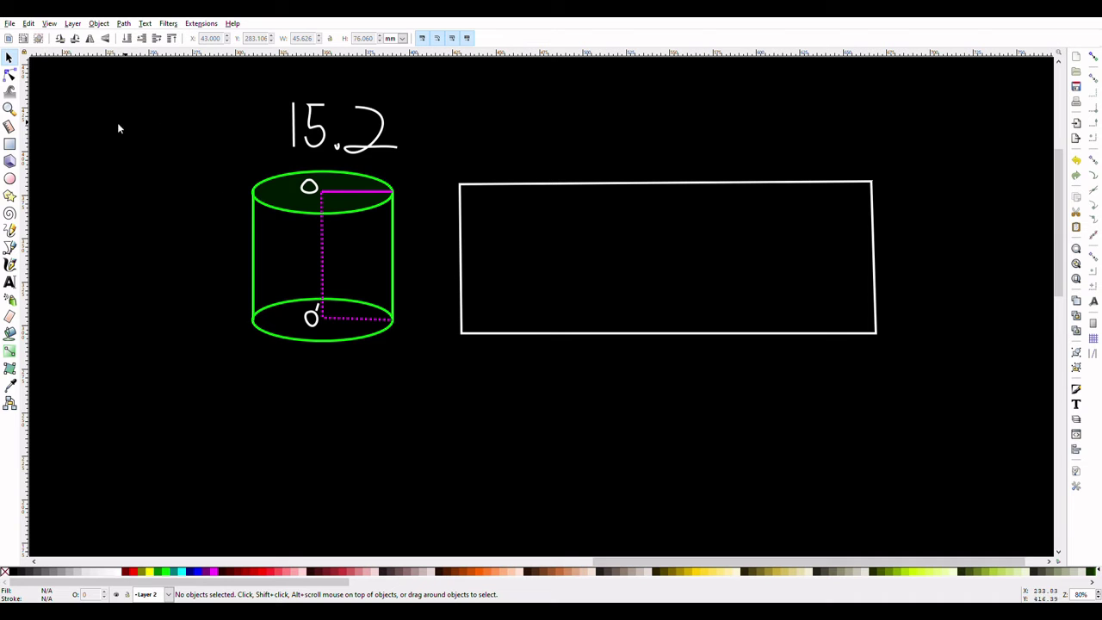
Handwrite X and X′ at cylinder 15.2's top and base, radius 3 and height 5
{"action": "left_click", "coordinate": [11, 231]}
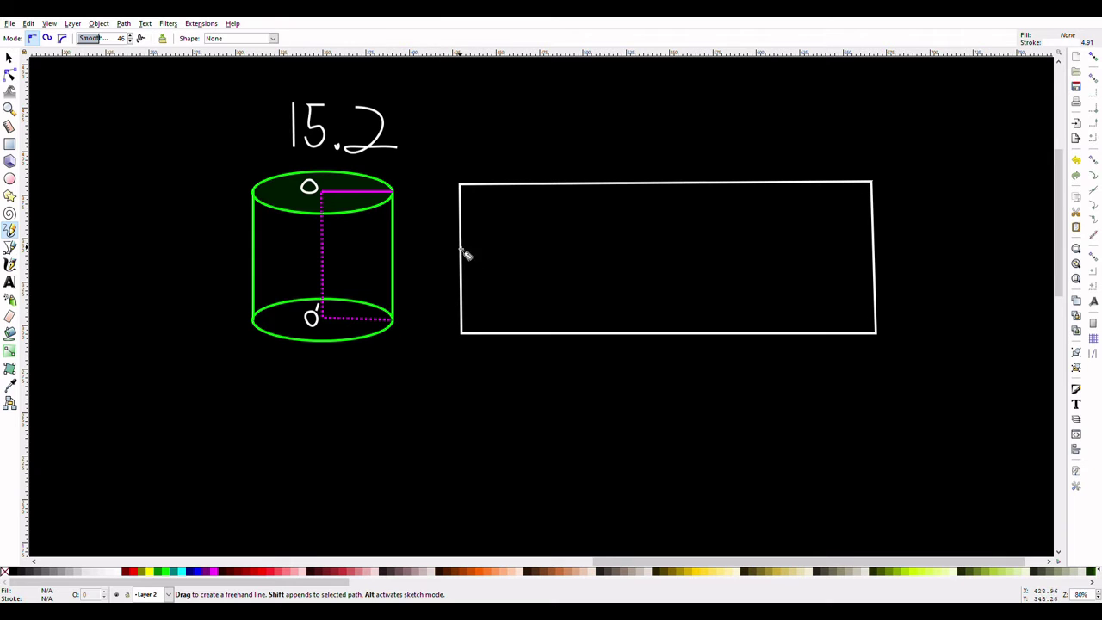
{"action": "mouse_move", "coordinate": [404, 183]}
{"action": "left_mouse_down"}
{"action": "mouse_move", "coordinate": [433, 206]}
{"action": "mouse_move", "coordinate": [411, 207]}
{"action": "left_mouse_up"}
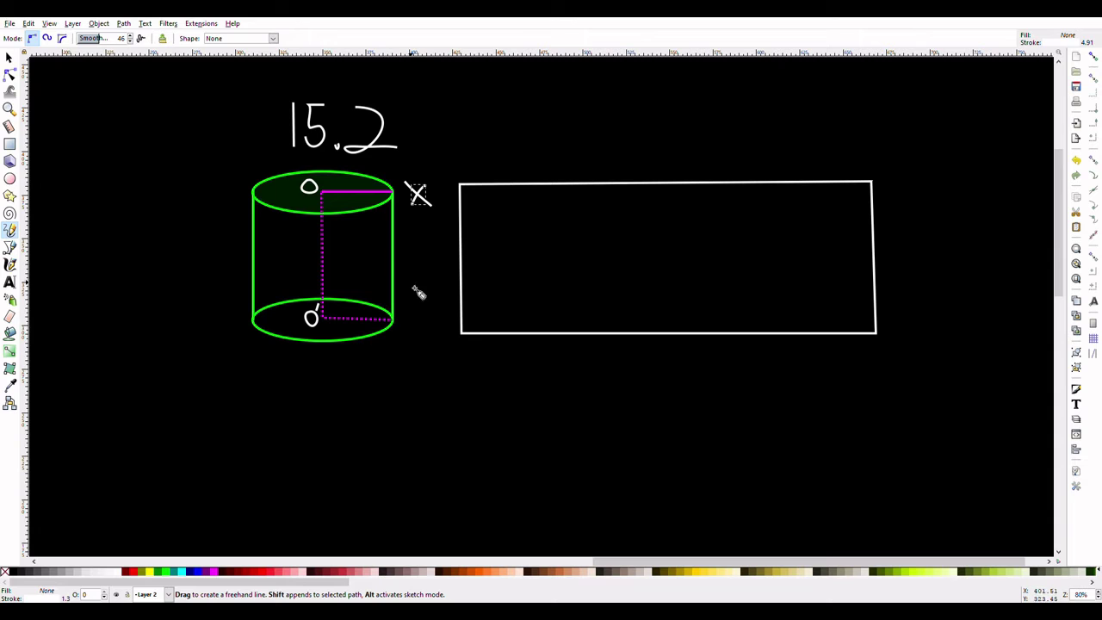
{"action": "mouse_move", "coordinate": [408, 309]}
{"action": "left_mouse_down"}
{"action": "mouse_move", "coordinate": [424, 338]}
{"action": "mouse_move", "coordinate": [408, 337]}
{"action": "mouse_move", "coordinate": [433, 314]}
{"action": "left_mouse_up"}
{"action": "mouse_move", "coordinate": [345, 162]}
{"action": "left_mouse_down"}
{"action": "mouse_move", "coordinate": [364, 172]}
{"action": "mouse_move", "coordinate": [341, 182]}
{"action": "left_mouse_up"}
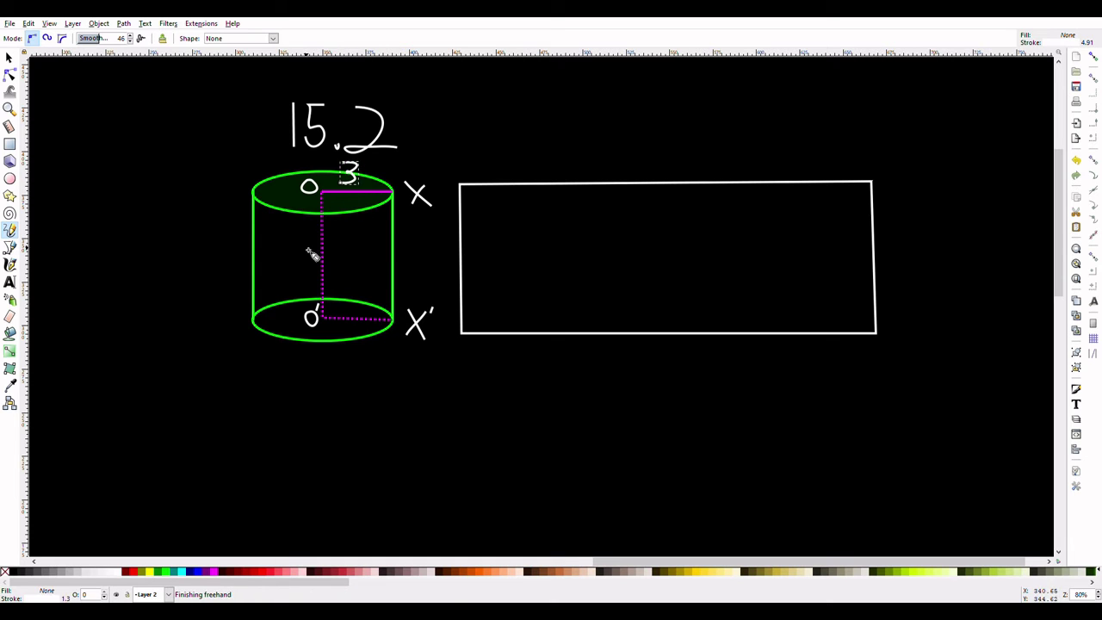
{"action": "mouse_move", "coordinate": [299, 237]}
{"action": "left_mouse_down"}
{"action": "mouse_move", "coordinate": [302, 260]}
{"action": "mouse_move", "coordinate": [314, 237]}
{"action": "left_mouse_up"}
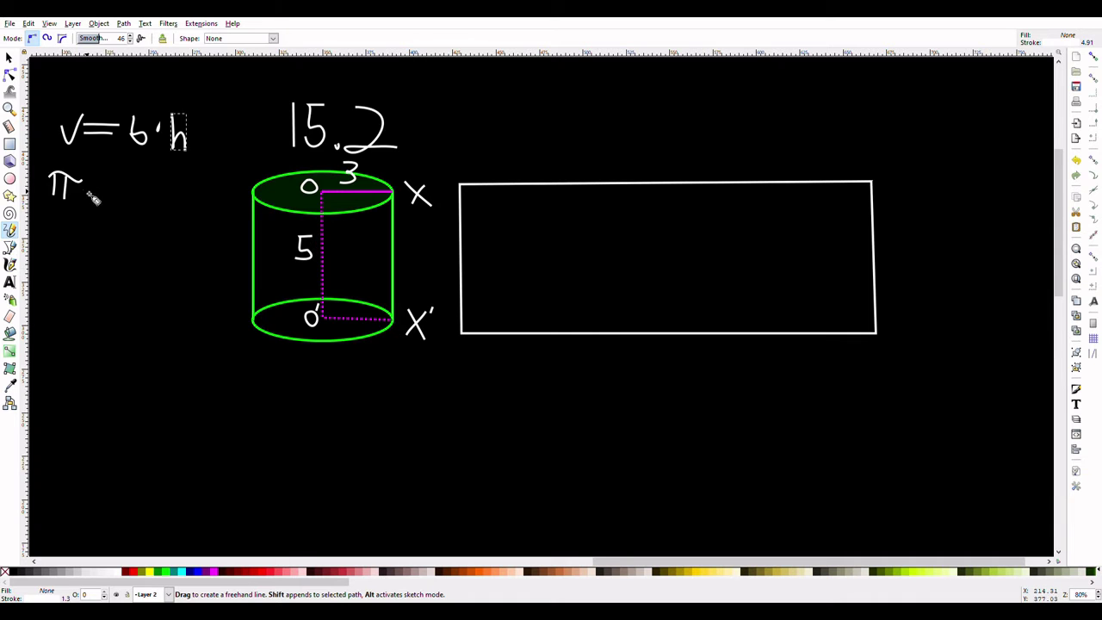
Handwrite πr²h = V and π9(5) = V beneath V = b·h
{"action": "left_click_drag", "start_coordinate": [86, 178], "coordinate": [116, 171]}
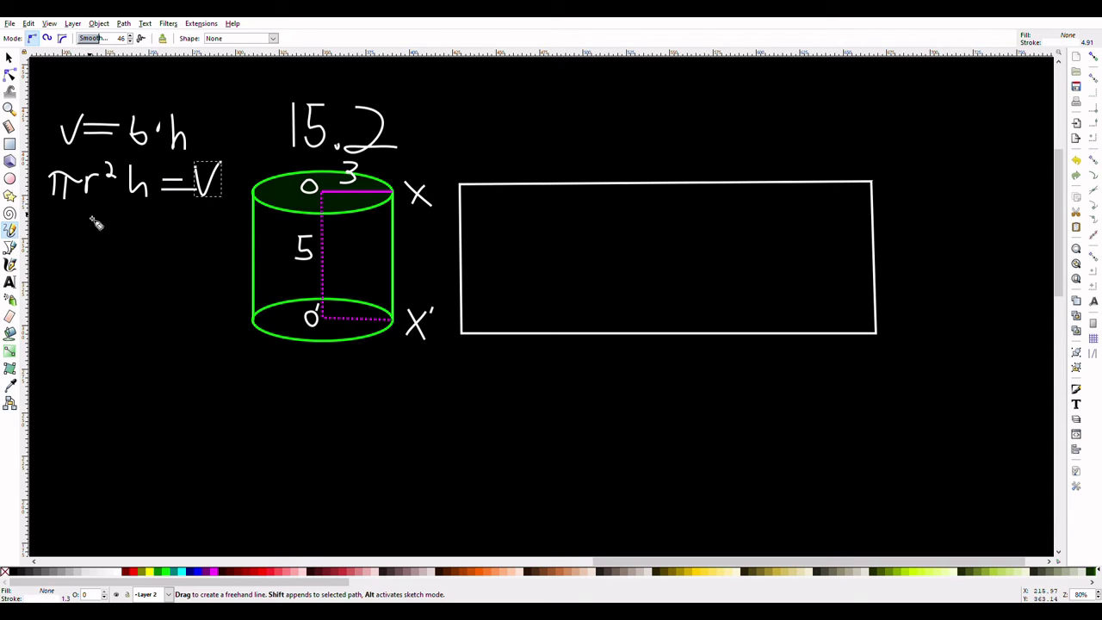
{"action": "left_click_drag", "start_coordinate": [63, 247], "coordinate": [54, 247]}
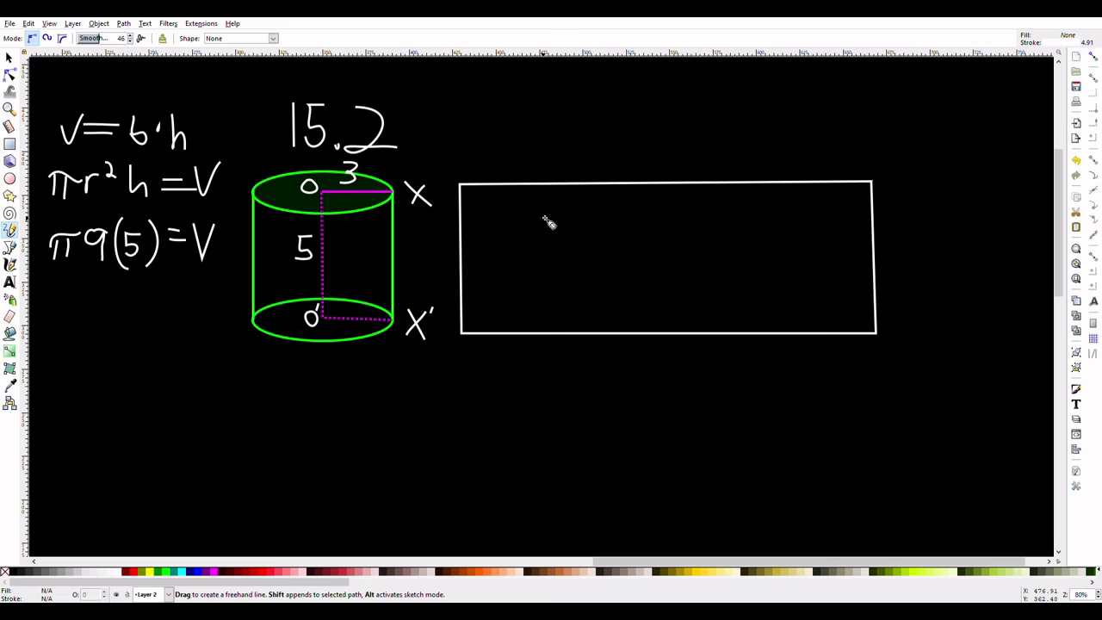
Label the rectangle beside cylinder 15.2 with 5 on its left edge and 2 above its top
{"action": "left_click_drag", "start_coordinate": [472, 227], "coordinate": [474, 271]}
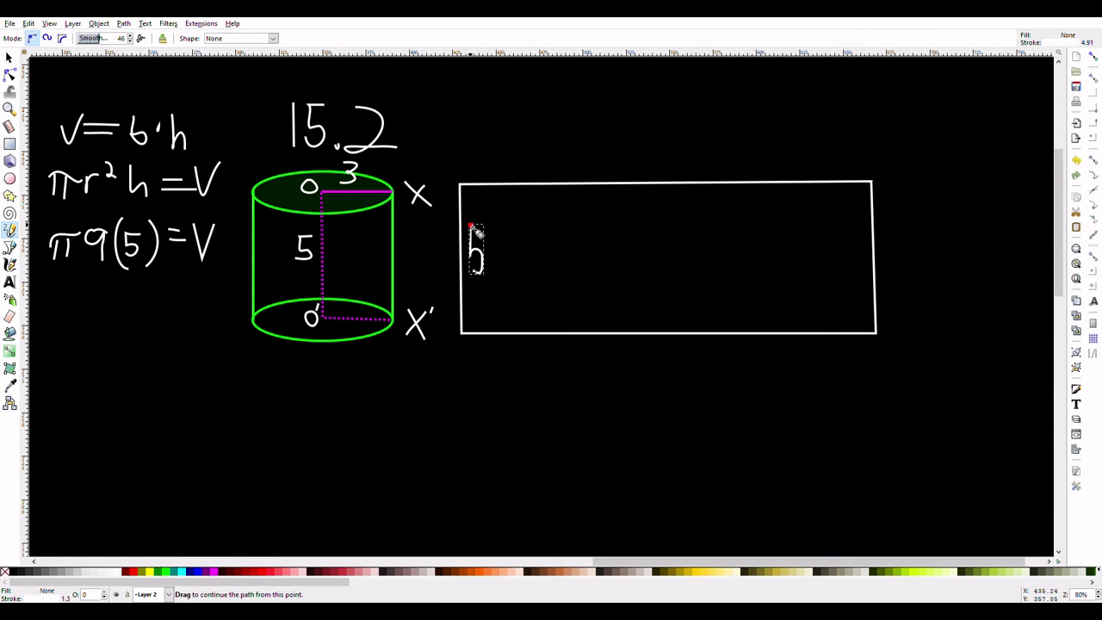
{"action": "left_click_drag", "start_coordinate": [473, 226], "coordinate": [487, 226]}
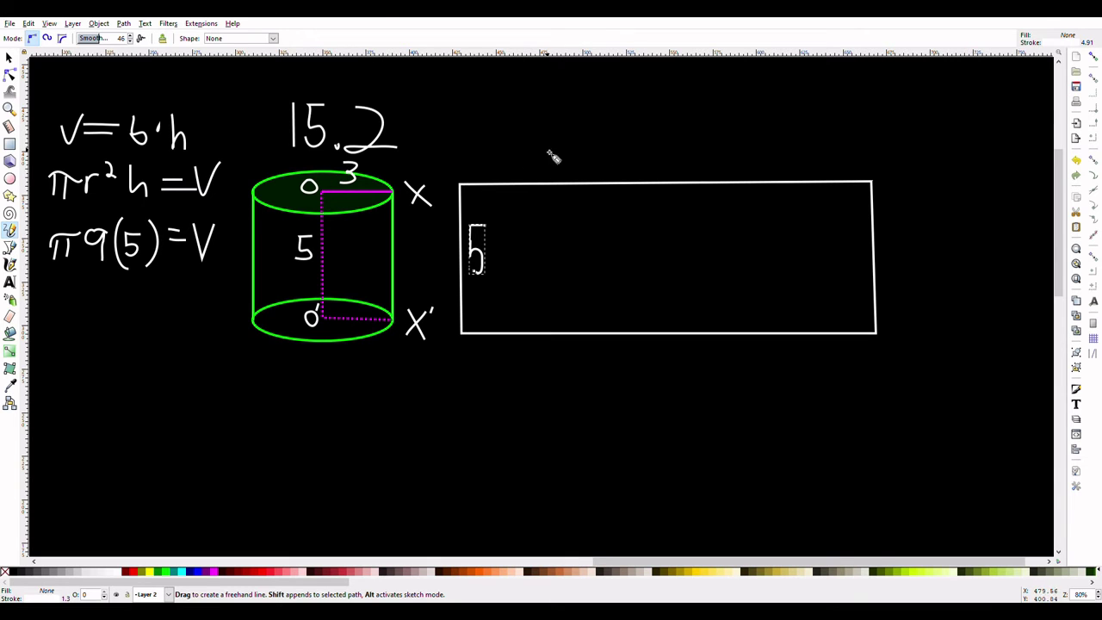
{"action": "mouse_move", "coordinate": [559, 150]}
{"action": "left_mouse_down"}
{"action": "mouse_move", "coordinate": [575, 171]}
{"action": "mouse_move", "coordinate": [596, 155]}
{"action": "mouse_move", "coordinate": [625, 167]}
{"action": "left_mouse_up"}
Underline π9(5) = V, handwrite LSA = 30π below, and underline it
{"action": "left_click_drag", "start_coordinate": [48, 297], "coordinate": [214, 297]}
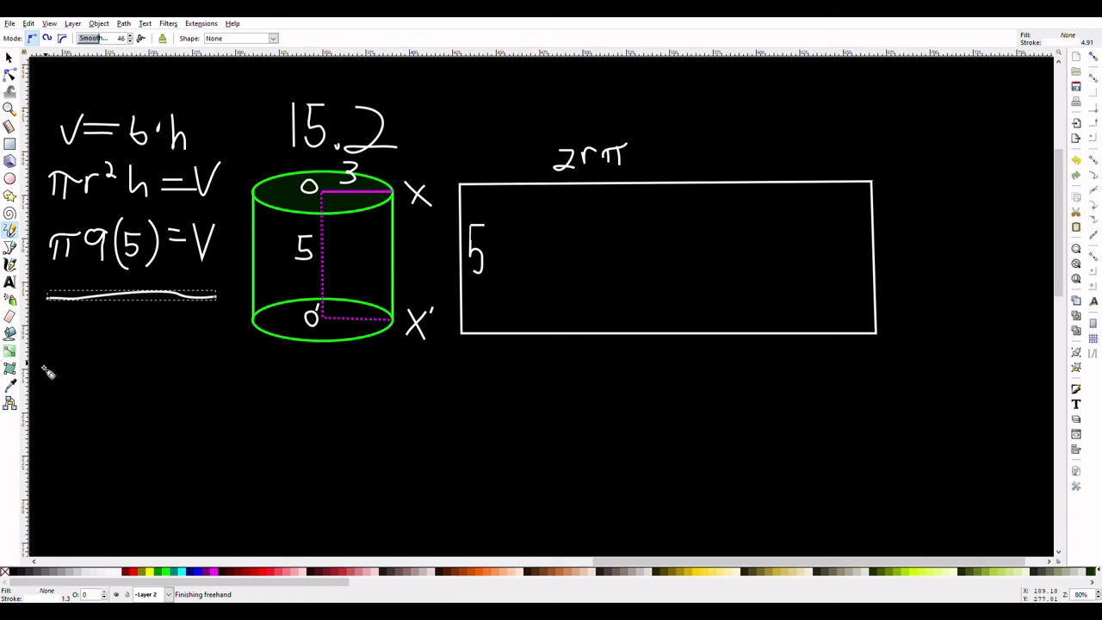
{"action": "mouse_move", "coordinate": [41, 317]}
{"action": "left_mouse_down"}
{"action": "mouse_move", "coordinate": [40, 343]}
{"action": "mouse_move", "coordinate": [53, 345]}
{"action": "left_mouse_up"}
{"action": "left_click_drag", "start_coordinate": [71, 322], "coordinate": [59, 343]}
{"action": "left_click_drag", "start_coordinate": [76, 346], "coordinate": [92, 345]}
{"action": "left_click_drag", "start_coordinate": [103, 333], "coordinate": [114, 332]}
{"action": "left_click_drag", "start_coordinate": [103, 338], "coordinate": [114, 338]}
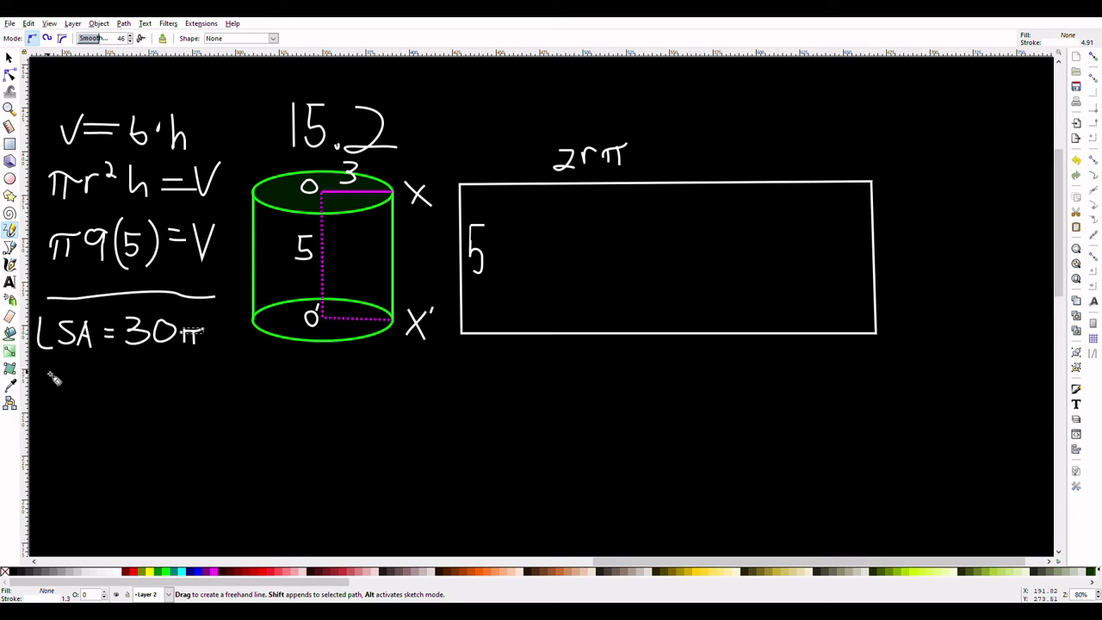
{"action": "left_click_drag", "start_coordinate": [51, 376], "coordinate": [216, 371]}
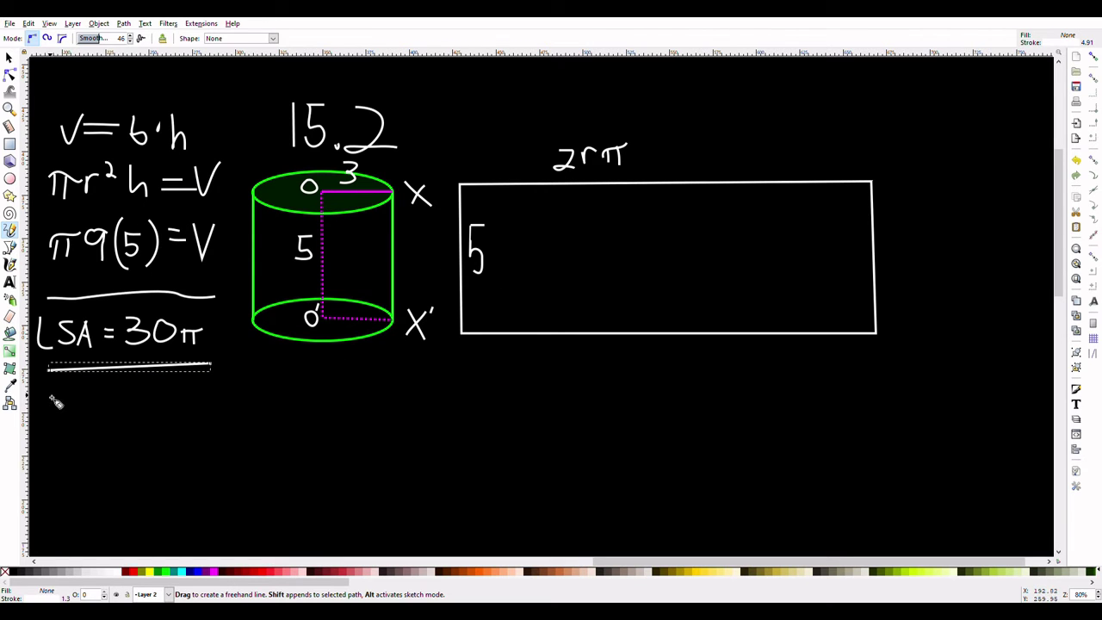
Handwrite TSA = on the next line under the LSA result
{"action": "left_click_drag", "start_coordinate": [40, 394], "coordinate": [67, 396]}
{"action": "left_click_drag", "start_coordinate": [53, 396], "coordinate": [53, 411]}
{"action": "left_click_drag", "start_coordinate": [76, 397], "coordinate": [65, 411]}
{"action": "left_click_drag", "start_coordinate": [76, 412], "coordinate": [90, 412]}
{"action": "left_click_drag", "start_coordinate": [79, 406], "coordinate": [88, 405]}
{"action": "left_click_drag", "start_coordinate": [95, 399], "coordinate": [109, 399]}
{"action": "left_click_drag", "start_coordinate": [96, 406], "coordinate": [110, 405]}
Extend the TSA line with 30π + 2(πr²) and write TSA = 48π beneath it
{"action": "mouse_move", "coordinate": [127, 392]}
{"action": "left_mouse_down"}
{"action": "mouse_move", "coordinate": [126, 415]}
{"action": "mouse_move", "coordinate": [159, 401]}
{"action": "mouse_move", "coordinate": [199, 413]}
{"action": "left_mouse_up"}
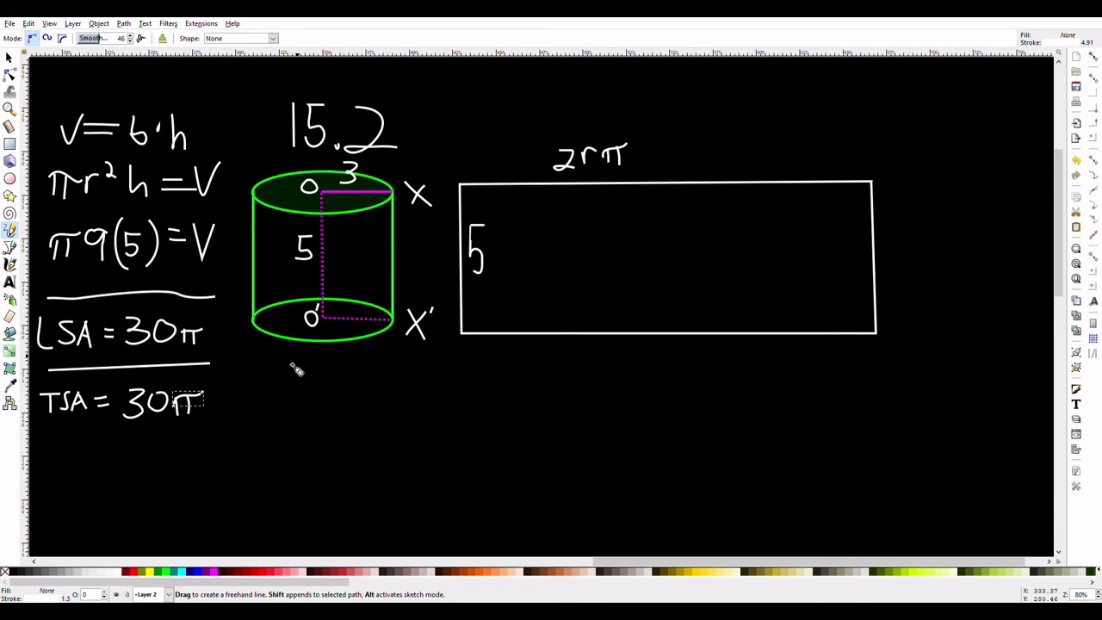
{"action": "mouse_move", "coordinate": [213, 408]}
{"action": "left_mouse_down"}
{"action": "mouse_move", "coordinate": [234, 407]}
{"action": "mouse_move", "coordinate": [224, 422]}
{"action": "left_mouse_up"}
{"action": "mouse_move", "coordinate": [247, 392]}
{"action": "left_mouse_down"}
{"action": "mouse_move", "coordinate": [274, 421]}
{"action": "mouse_move", "coordinate": [315, 406]}
{"action": "mouse_move", "coordinate": [353, 412]}
{"action": "mouse_move", "coordinate": [379, 388]}
{"action": "mouse_move", "coordinate": [380, 426]}
{"action": "left_mouse_up"}
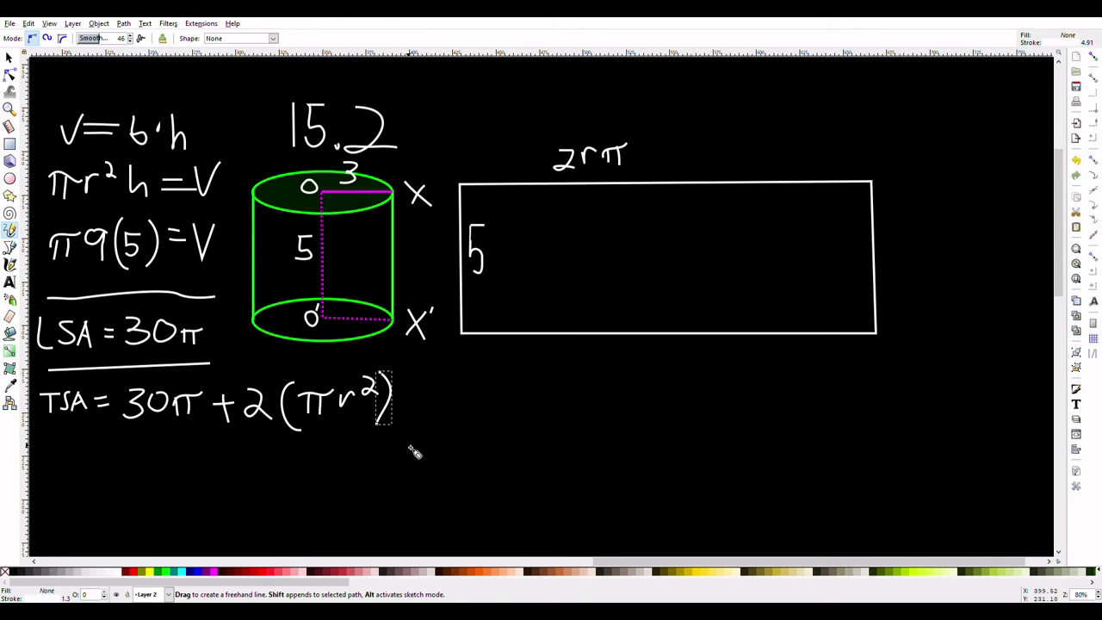
{"action": "mouse_move", "coordinate": [41, 449]}
{"action": "left_mouse_down"}
{"action": "mouse_move", "coordinate": [69, 450]}
{"action": "mouse_move", "coordinate": [55, 472]}
{"action": "mouse_move", "coordinate": [76, 477]}
{"action": "mouse_move", "coordinate": [103, 456]}
{"action": "mouse_move", "coordinate": [110, 476]}
{"action": "mouse_move", "coordinate": [105, 466]}
{"action": "mouse_move", "coordinate": [132, 469]}
{"action": "left_mouse_up"}
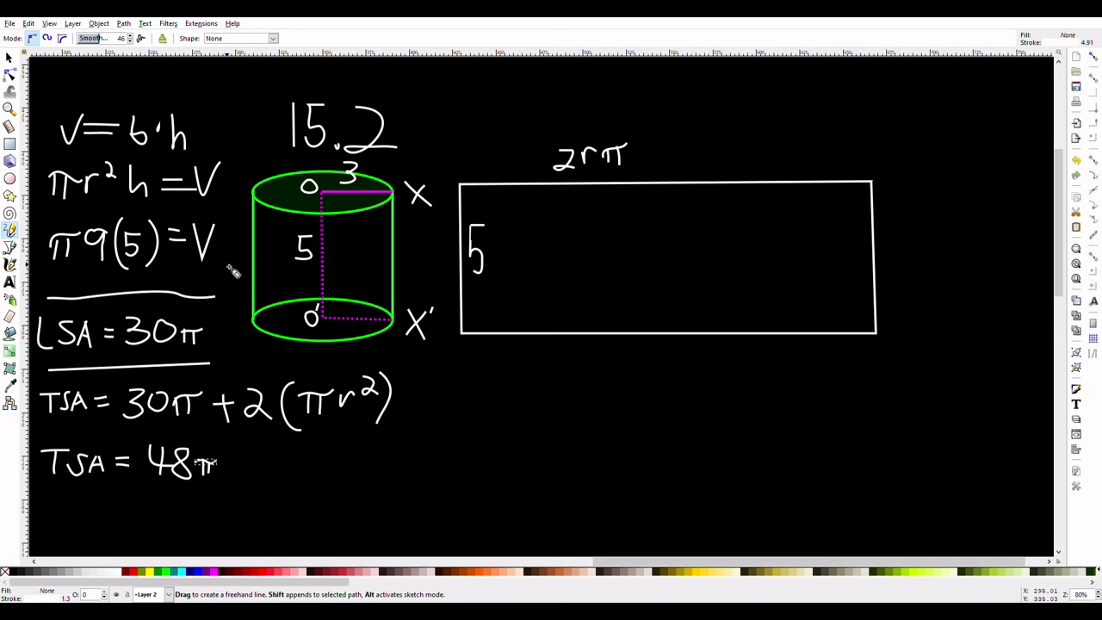
Handwrite V = πr²h below the rectangle
{"action": "mouse_move", "coordinate": [510, 372]}
{"action": "left_mouse_down"}
{"action": "mouse_move", "coordinate": [560, 372]}
{"action": "mouse_move", "coordinate": [540, 384]}
{"action": "mouse_move", "coordinate": [566, 386]}
{"action": "left_mouse_up"}
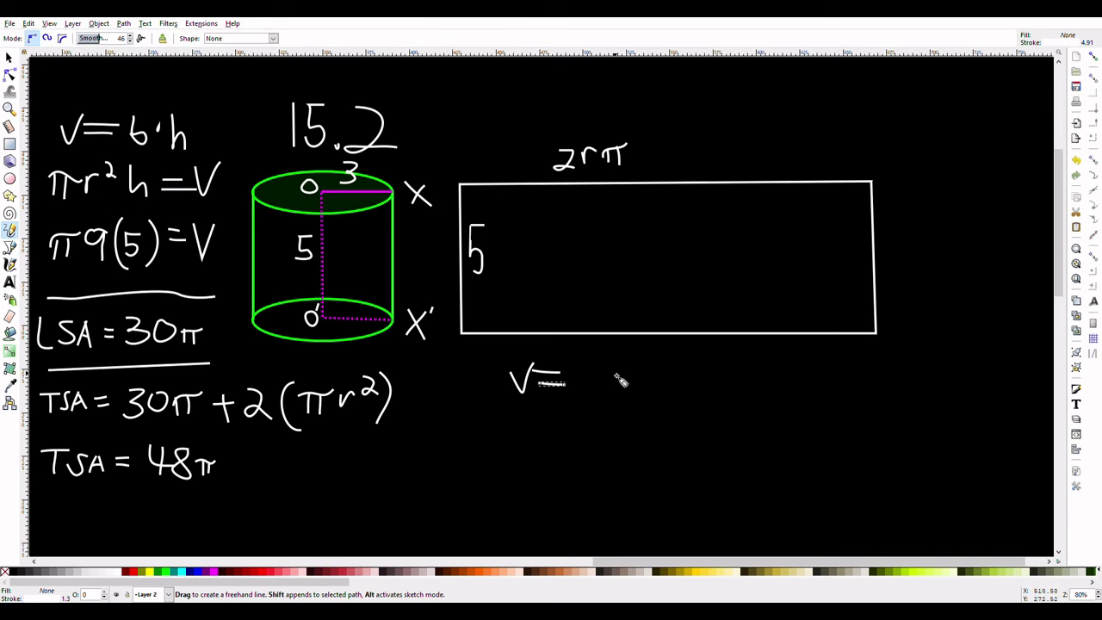
{"action": "left_click_drag", "start_coordinate": [570, 369], "coordinate": [608, 392]}
{"action": "left_click_drag", "start_coordinate": [620, 389], "coordinate": [644, 372]}
{"action": "left_click_drag", "start_coordinate": [642, 363], "coordinate": [656, 370]}
{"action": "left_click_drag", "start_coordinate": [665, 356], "coordinate": [682, 386]}
Handwrite L = πdh under the volume formula
{"action": "mouse_move", "coordinate": [517, 412]}
{"action": "left_mouse_down"}
{"action": "mouse_move", "coordinate": [520, 440]}
{"action": "mouse_move", "coordinate": [568, 424]}
{"action": "left_mouse_up"}
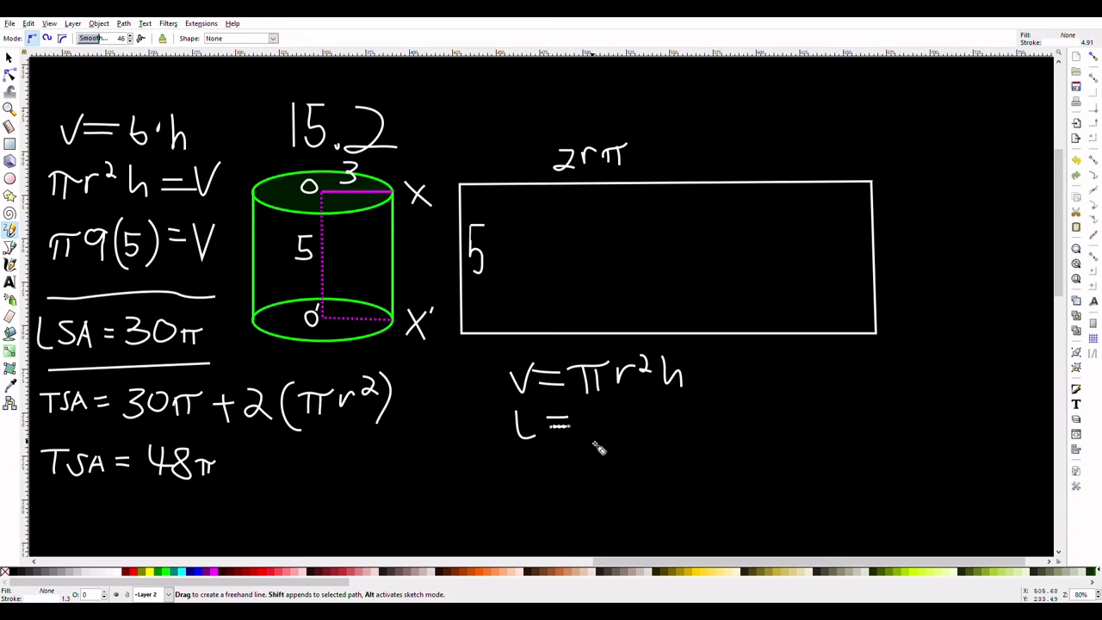
{"action": "left_click_drag", "start_coordinate": [582, 415], "coordinate": [613, 414]}
{"action": "mouse_move", "coordinate": [591, 415]}
{"action": "left_mouse_down"}
{"action": "mouse_move", "coordinate": [629, 444]}
{"action": "mouse_move", "coordinate": [641, 412]}
{"action": "mouse_move", "coordinate": [641, 448]}
{"action": "mouse_move", "coordinate": [670, 443]}
{"action": "left_mouse_up"}
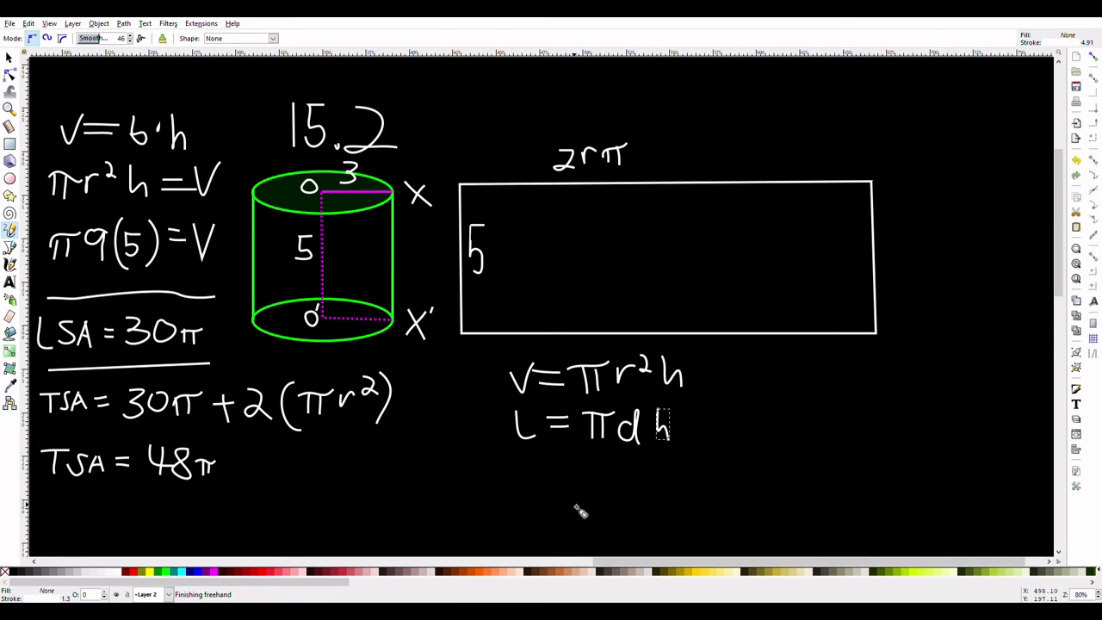
{"action": "left_click", "coordinate": [653, 441]}
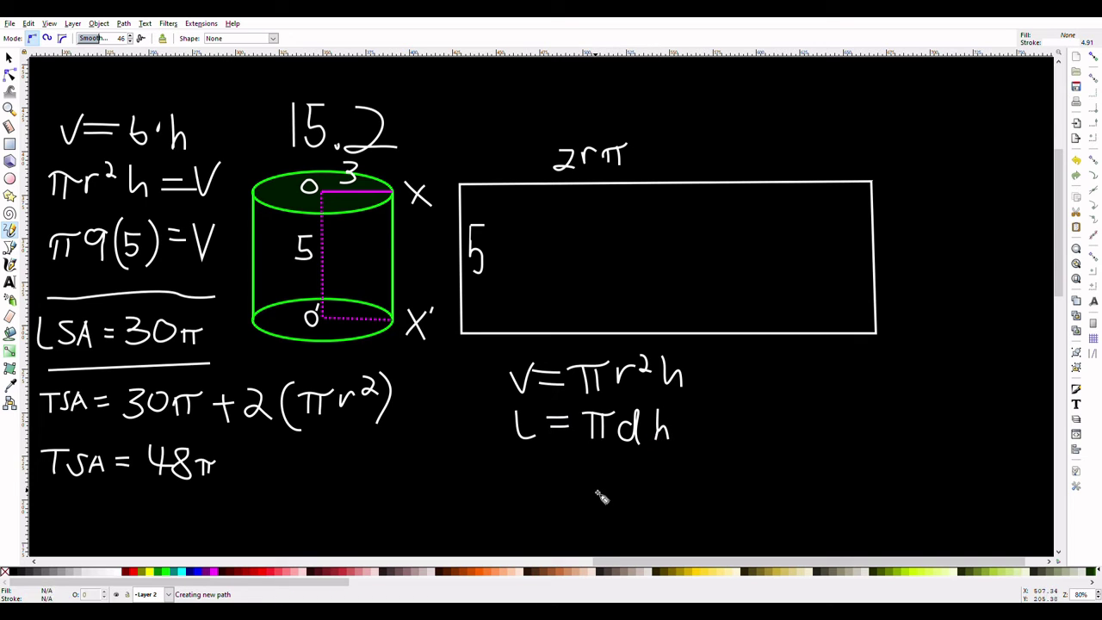
Handwrite T = πdh + 2πr² below L = πdh and deselect everything
{"action": "left_click_drag", "start_coordinate": [601, 497], "coordinate": [536, 499]}
{"action": "key", "text": "ctrl+z"}
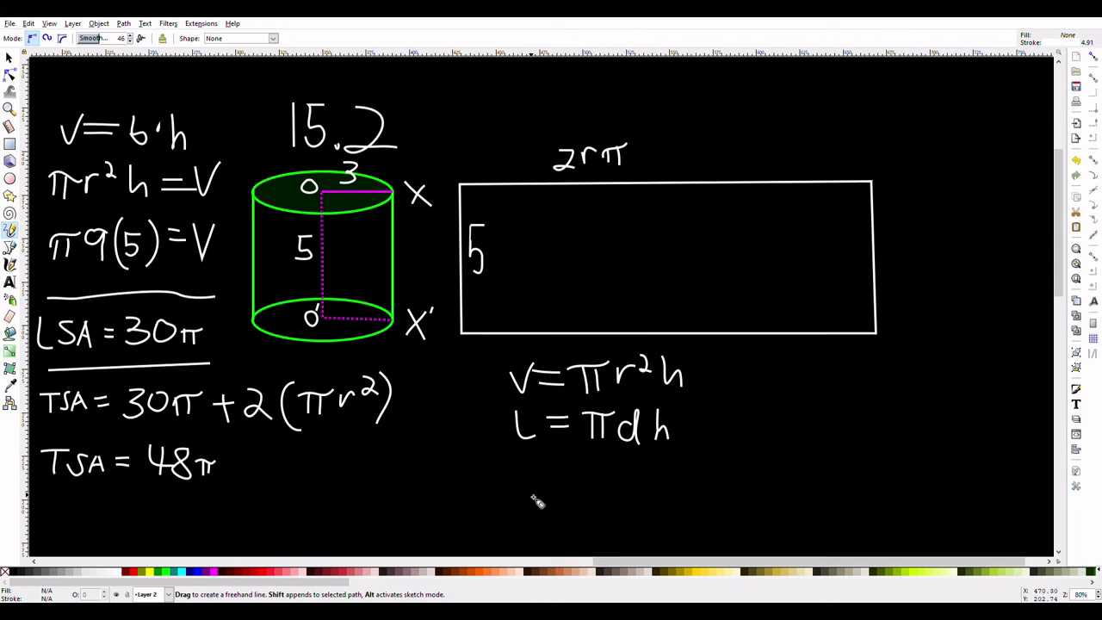
{"action": "mouse_move", "coordinate": [509, 465]}
{"action": "left_mouse_down"}
{"action": "mouse_move", "coordinate": [546, 463]}
{"action": "mouse_move", "coordinate": [529, 464]}
{"action": "mouse_move", "coordinate": [528, 485]}
{"action": "mouse_move", "coordinate": [579, 480]}
{"action": "left_mouse_up"}
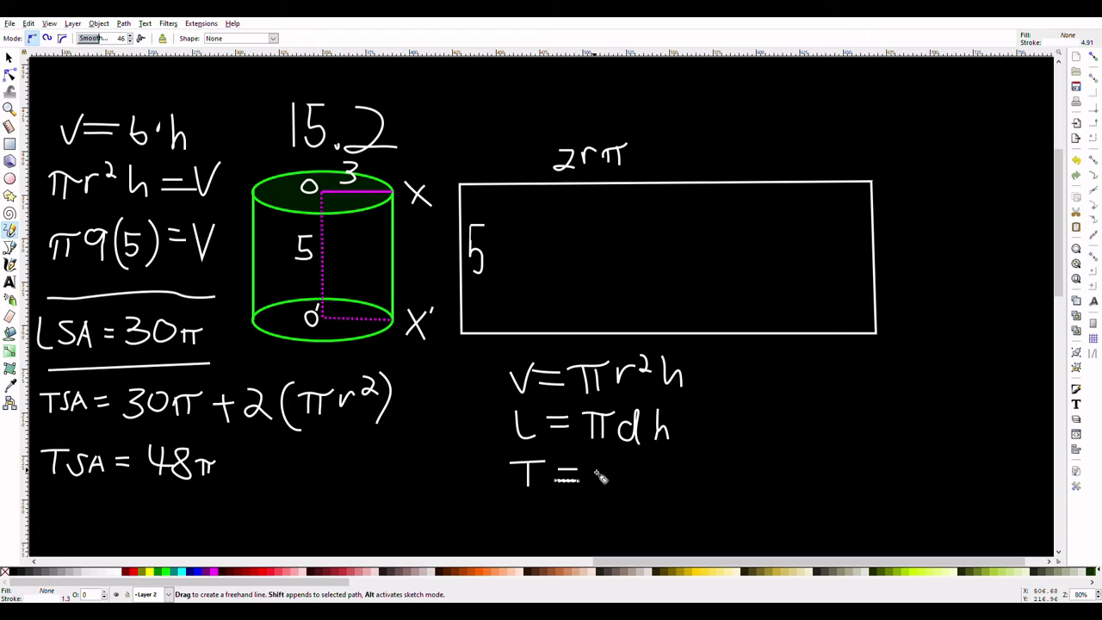
{"action": "mouse_move", "coordinate": [594, 473]}
{"action": "left_mouse_down"}
{"action": "mouse_move", "coordinate": [598, 502]}
{"action": "mouse_move", "coordinate": [600, 485]}
{"action": "mouse_move", "coordinate": [711, 475]}
{"action": "mouse_move", "coordinate": [715, 460]}
{"action": "mouse_move", "coordinate": [704, 485]}
{"action": "mouse_move", "coordinate": [718, 484]}
{"action": "mouse_move", "coordinate": [779, 452]}
{"action": "left_mouse_up"}
{"action": "key", "text": "s"}
{"action": "left_click", "coordinate": [724, 256]}
{"action": "left_click", "coordinate": [794, 371]}
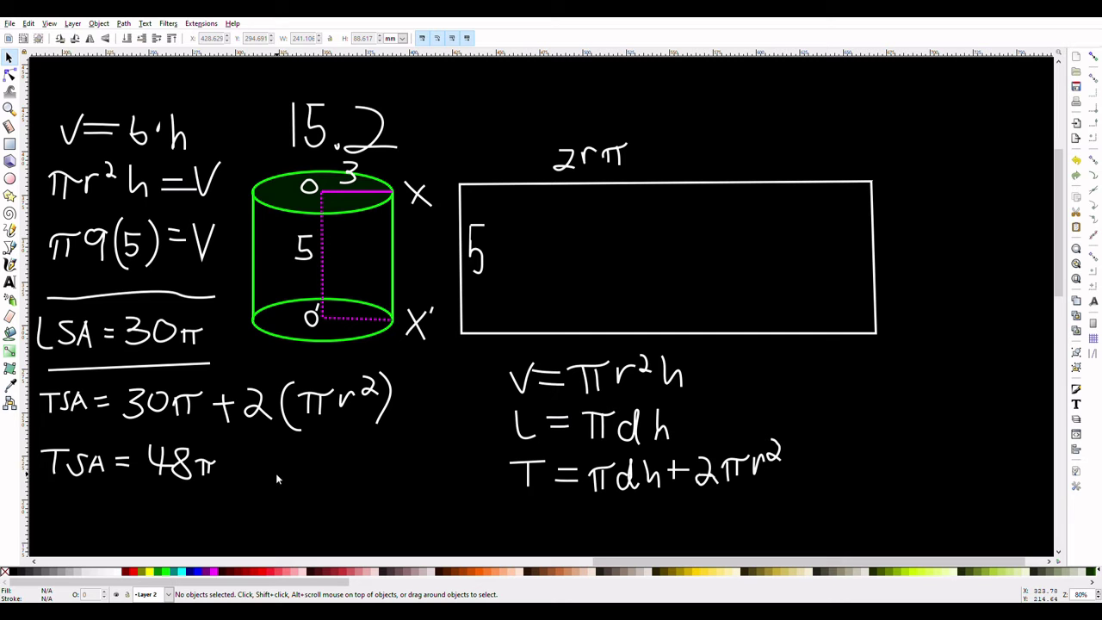
Scroll the canvas left and down to bring the labelled 15.3 cylinder into view
{"action": "scroll", "coordinate": [252, 476], "scroll_direction": "left", "scroll_amount": 1}
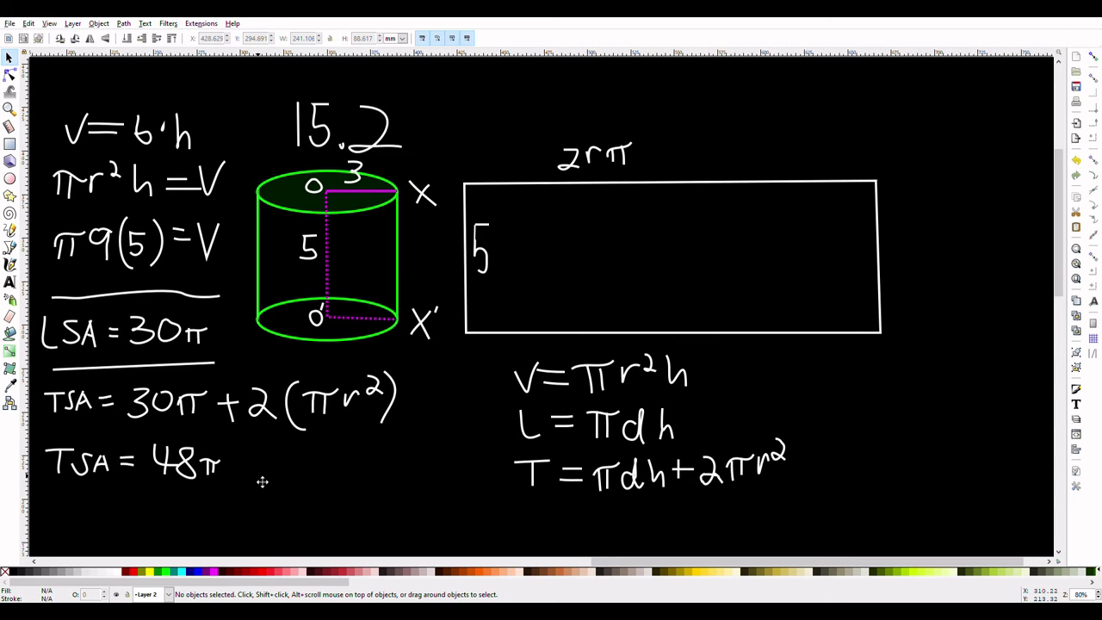
{"action": "scroll", "coordinate": [263, 483], "scroll_direction": "left", "scroll_amount": 10}
{"action": "scroll", "coordinate": [643, 300], "scroll_direction": "down", "scroll_amount": 6}
{"action": "scroll", "coordinate": [436, 320], "scroll_direction": "left", "scroll_amount": 10}
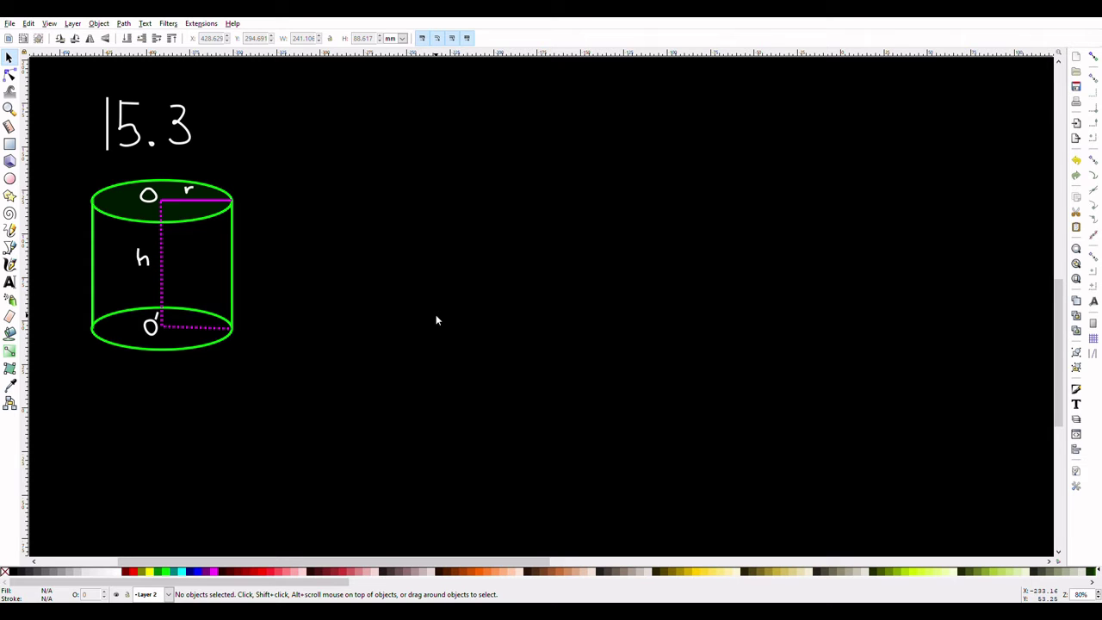
Pencil-draw a cube-root sign with a long overbar and small index 3 right of the cylinder
{"action": "left_click", "coordinate": [9, 230]}
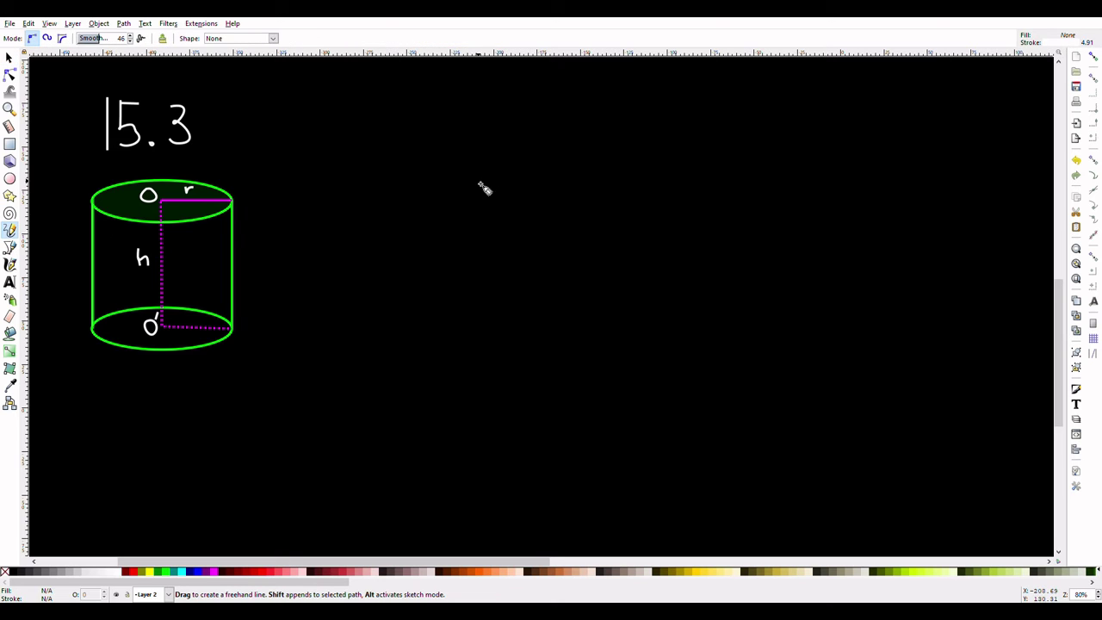
{"action": "mouse_move", "coordinate": [352, 172]}
{"action": "left_mouse_down"}
{"action": "mouse_move", "coordinate": [369, 200]}
{"action": "mouse_move", "coordinate": [379, 139]}
{"action": "mouse_move", "coordinate": [554, 131]}
{"action": "left_mouse_up"}
{"action": "left_click_drag", "start_coordinate": [337, 139], "coordinate": [354, 165]}
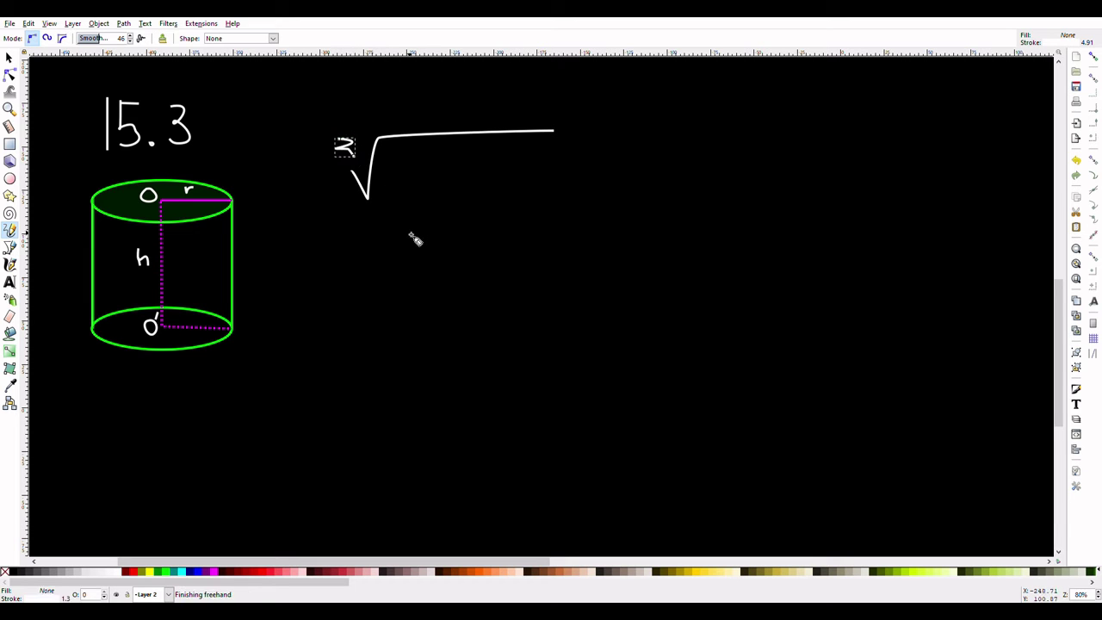
{"action": "key", "text": "ctrl+z"}
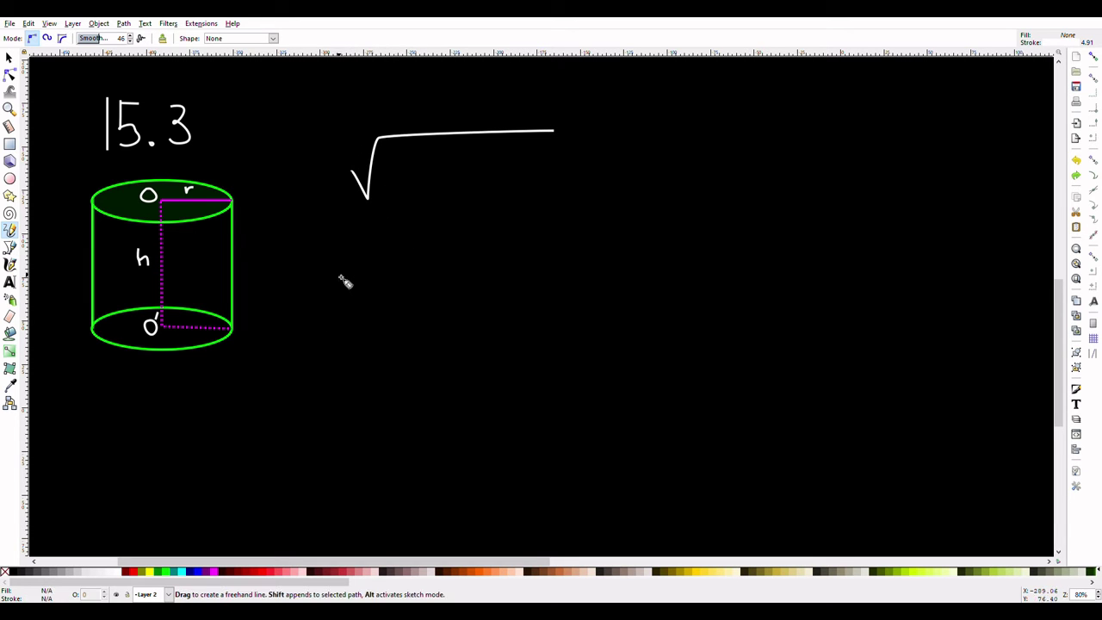
{"action": "left_click_drag", "start_coordinate": [354, 153], "coordinate": [354, 160]}
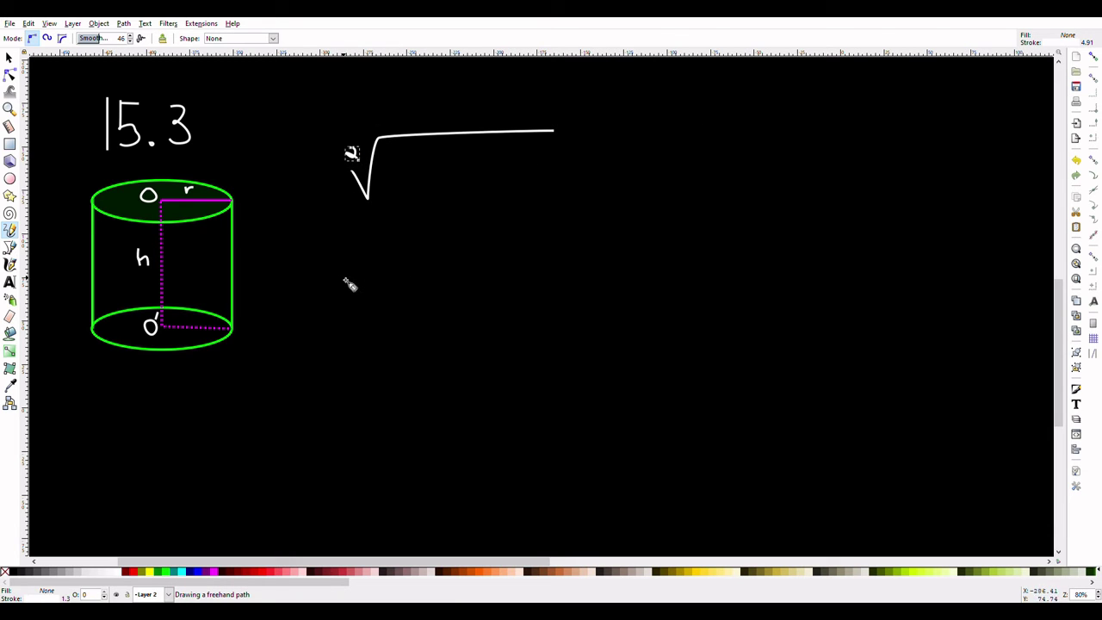
{"action": "key", "text": "ctrl+z"}
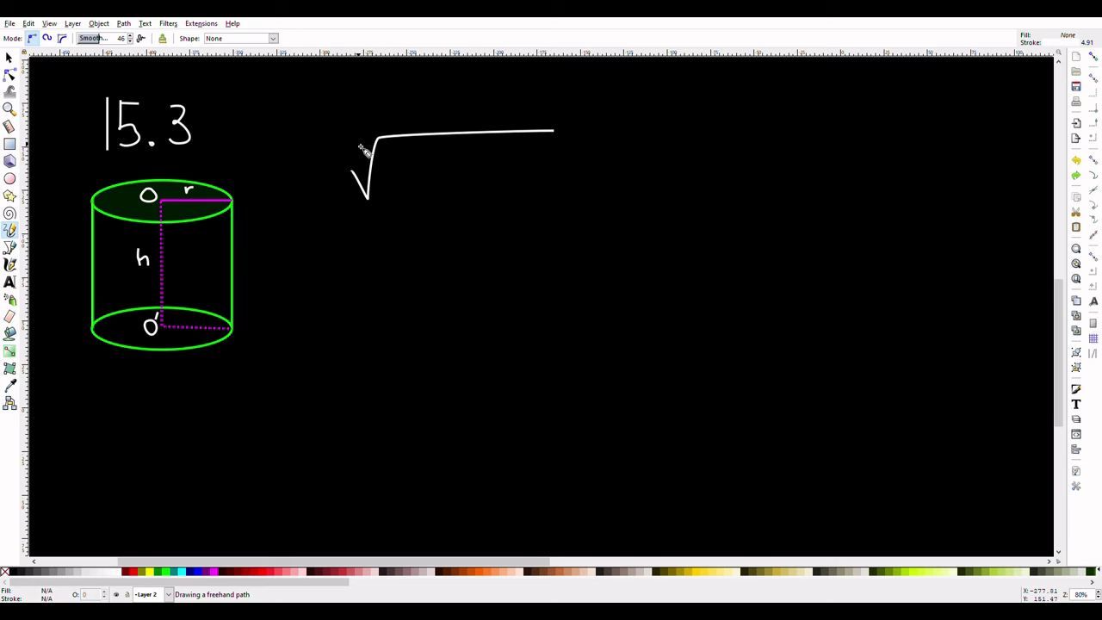
{"action": "mouse_move", "coordinate": [358, 144]}
{"action": "left_mouse_down"}
{"action": "mouse_move", "coordinate": [365, 159]}
{"action": "mouse_move", "coordinate": [353, 160]}
{"action": "left_mouse_up"}
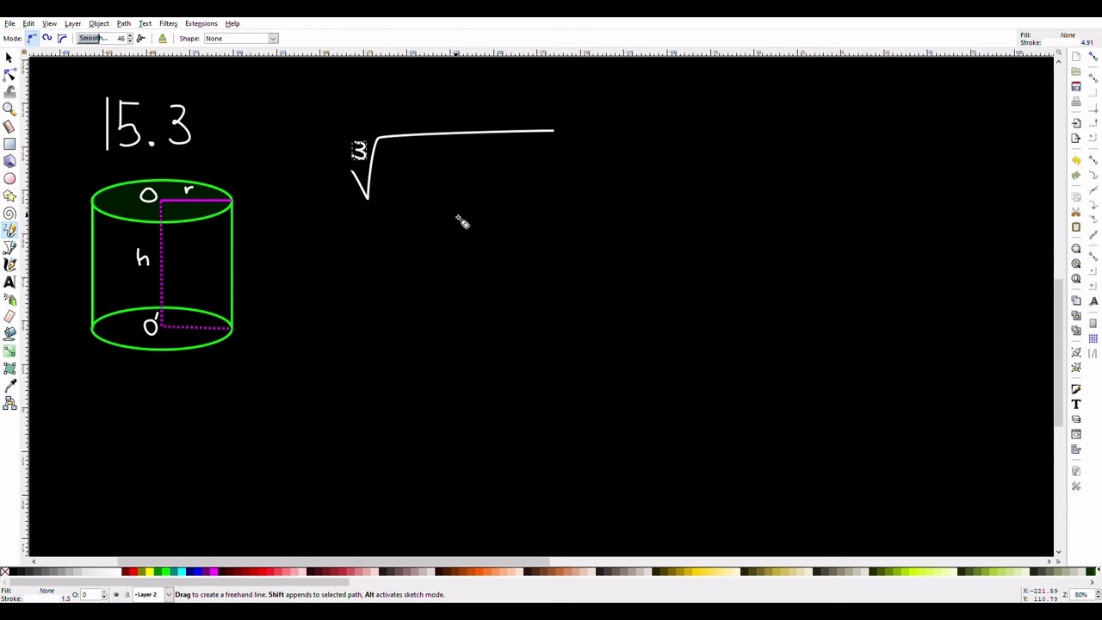
Write 8 under the cube root, branch it into factors 2, 2, 2, and add = 2
{"action": "left_click_drag", "start_coordinate": [451, 152], "coordinate": [456, 163]}
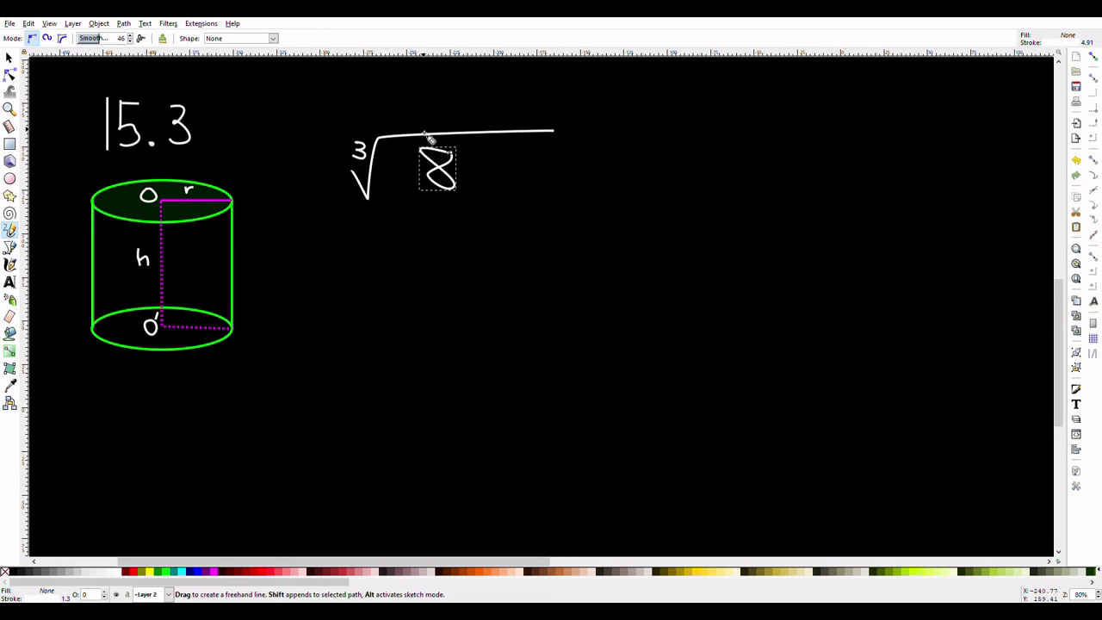
{"action": "left_click_drag", "start_coordinate": [413, 203], "coordinate": [362, 235]}
{"action": "mouse_move", "coordinate": [443, 199]}
{"action": "left_mouse_down"}
{"action": "mouse_move", "coordinate": [442, 242]}
{"action": "mouse_move", "coordinate": [547, 226]}
{"action": "left_mouse_up"}
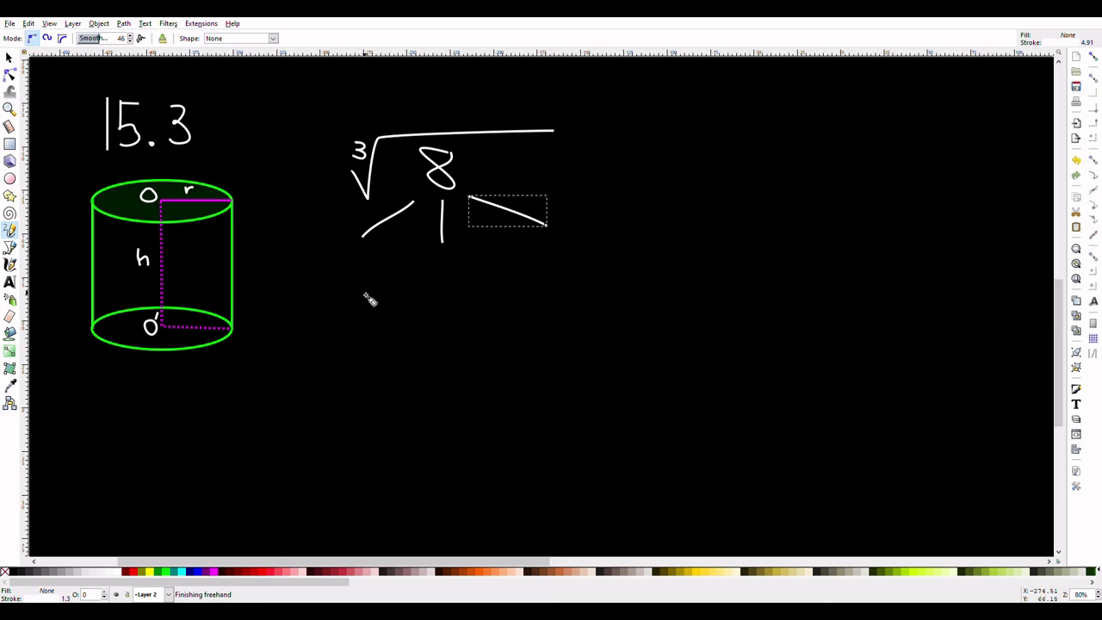
{"action": "mouse_move", "coordinate": [344, 265]}
{"action": "left_mouse_down"}
{"action": "mouse_move", "coordinate": [342, 281]}
{"action": "mouse_move", "coordinate": [381, 291]}
{"action": "mouse_move", "coordinate": [453, 281]}
{"action": "mouse_move", "coordinate": [471, 296]}
{"action": "left_mouse_up"}
{"action": "mouse_move", "coordinate": [536, 256]}
{"action": "left_mouse_down"}
{"action": "mouse_move", "coordinate": [530, 283]}
{"action": "mouse_move", "coordinate": [560, 290]}
{"action": "left_mouse_up"}
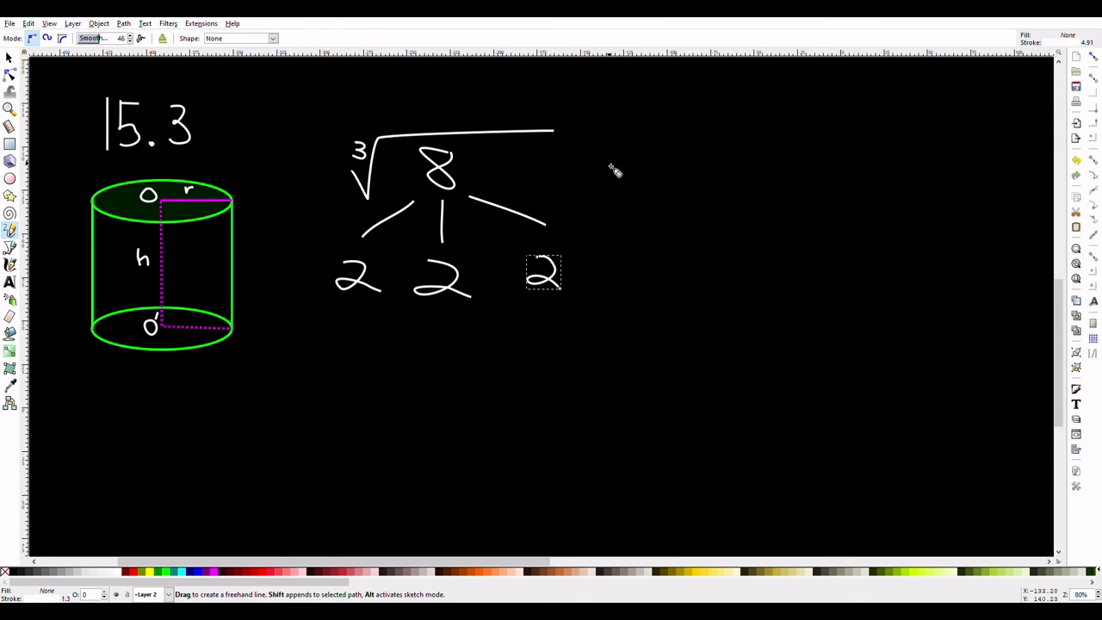
{"action": "mouse_move", "coordinate": [603, 169]}
{"action": "left_mouse_down"}
{"action": "mouse_move", "coordinate": [637, 169]}
{"action": "mouse_move", "coordinate": [627, 179]}
{"action": "mouse_move", "coordinate": [681, 198]}
{"action": "mouse_move", "coordinate": [714, 197]}
{"action": "left_mouse_up"}
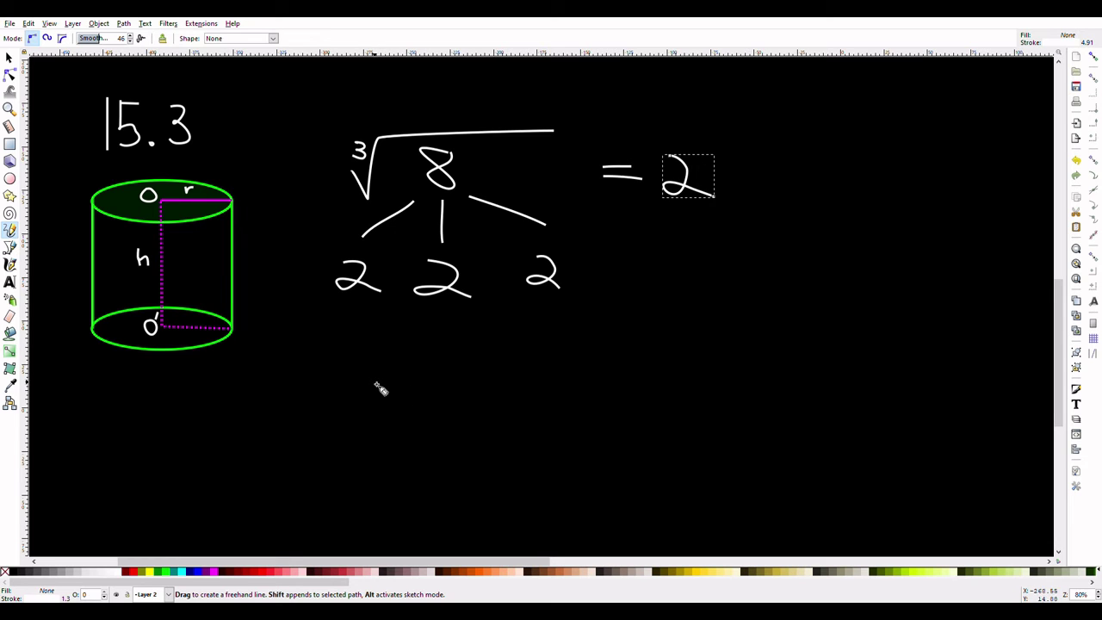
Draw a second root sign over 16 and branch 16 down into a tree of 2s
{"action": "mouse_move", "coordinate": [351, 367]}
{"action": "left_mouse_down"}
{"action": "mouse_move", "coordinate": [375, 386]}
{"action": "mouse_move", "coordinate": [379, 353]}
{"action": "mouse_move", "coordinate": [573, 341]}
{"action": "left_mouse_up"}
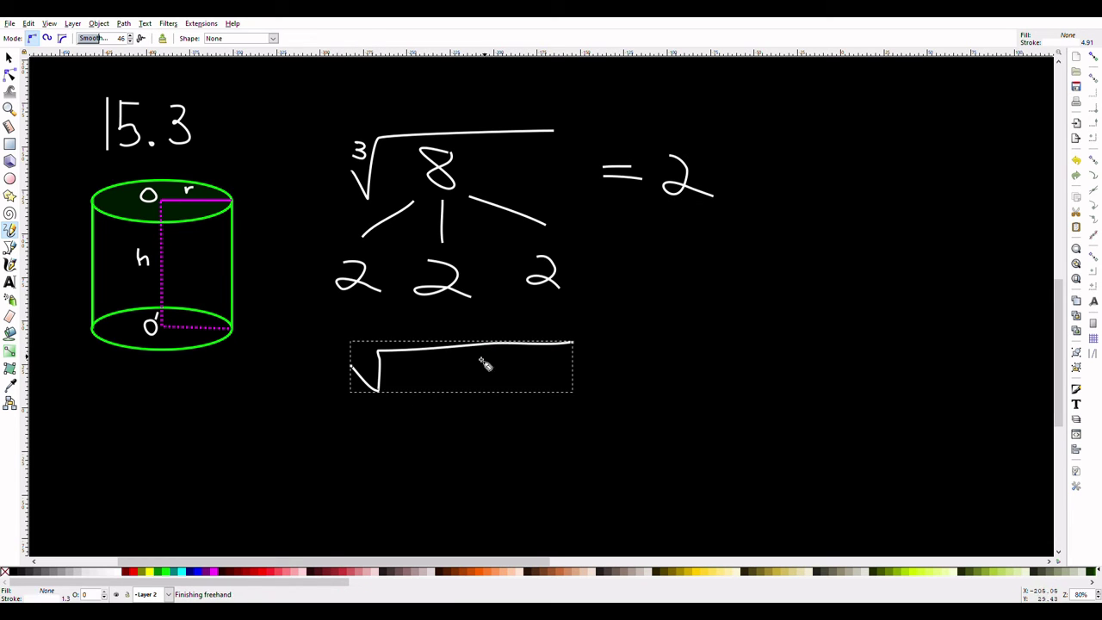
{"action": "mouse_move", "coordinate": [442, 361]}
{"action": "left_mouse_down"}
{"action": "mouse_move", "coordinate": [442, 385]}
{"action": "mouse_move", "coordinate": [466, 378]}
{"action": "mouse_move", "coordinate": [401, 426]}
{"action": "left_mouse_up"}
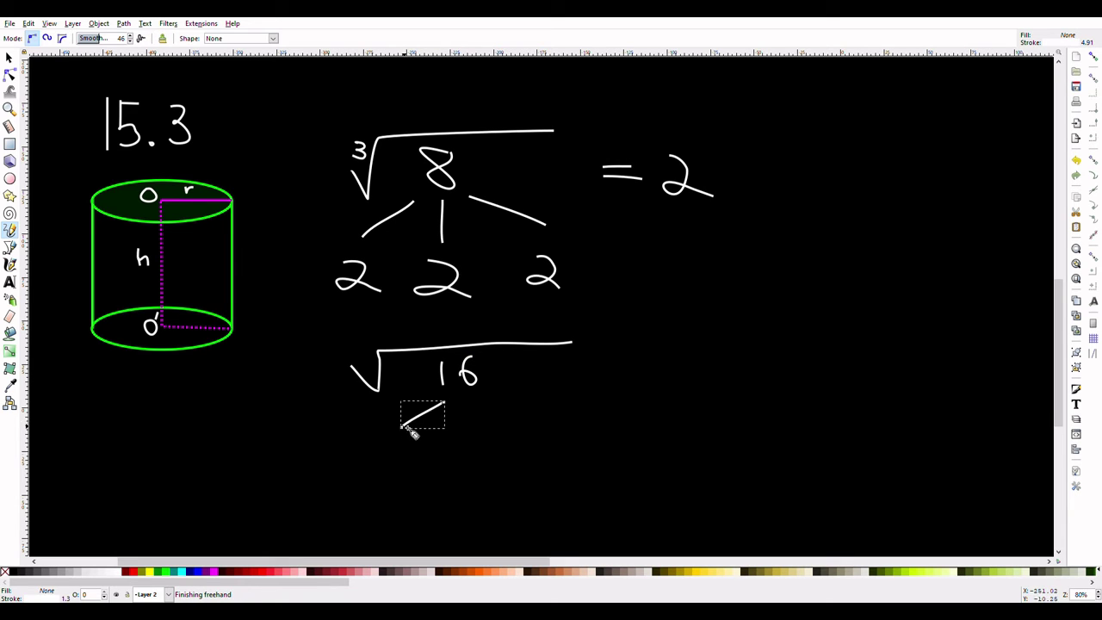
{"action": "left_click_drag", "start_coordinate": [467, 406], "coordinate": [523, 430]}
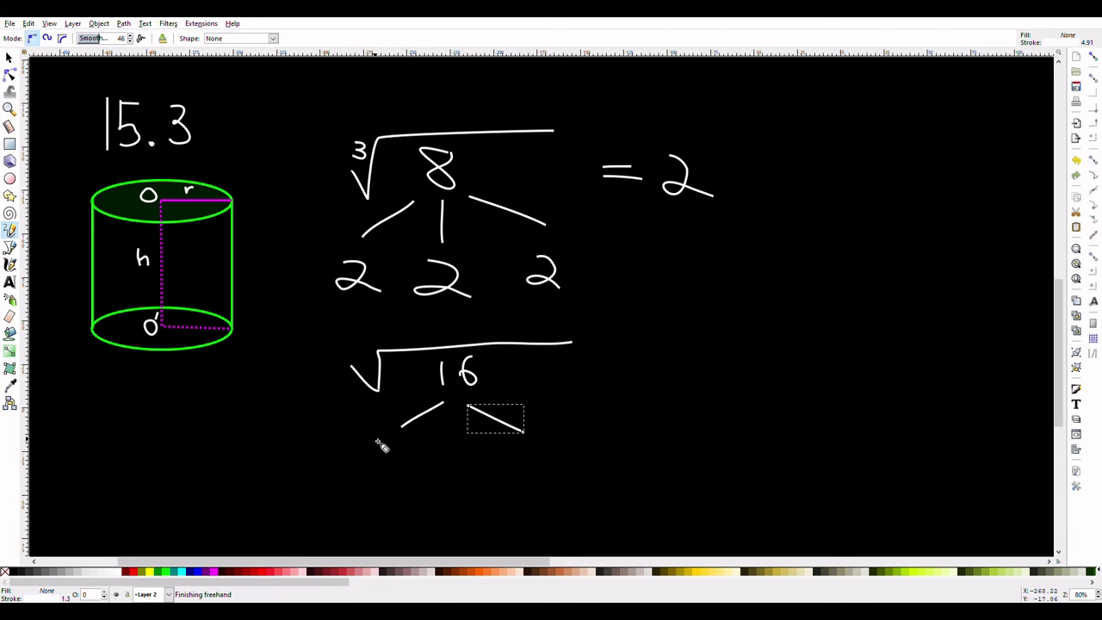
{"action": "mouse_move", "coordinate": [462, 407]}
{"action": "left_mouse_down"}
{"action": "mouse_move", "coordinate": [460, 423]}
{"action": "mouse_move", "coordinate": [578, 419]}
{"action": "left_mouse_up"}
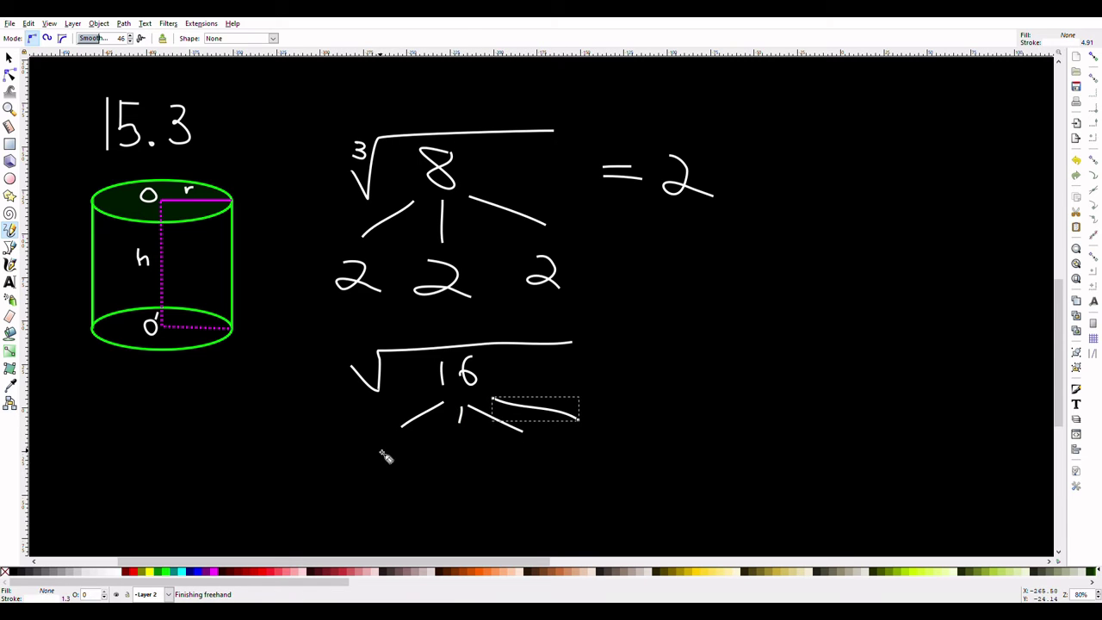
{"action": "mouse_move", "coordinate": [383, 444]}
{"action": "left_mouse_down"}
{"action": "mouse_move", "coordinate": [412, 471]}
{"action": "mouse_move", "coordinate": [451, 442]}
{"action": "mouse_move", "coordinate": [444, 457]}
{"action": "mouse_move", "coordinate": [527, 458]}
{"action": "mouse_move", "coordinate": [510, 462]}
{"action": "mouse_move", "coordinate": [542, 465]}
{"action": "left_mouse_up"}
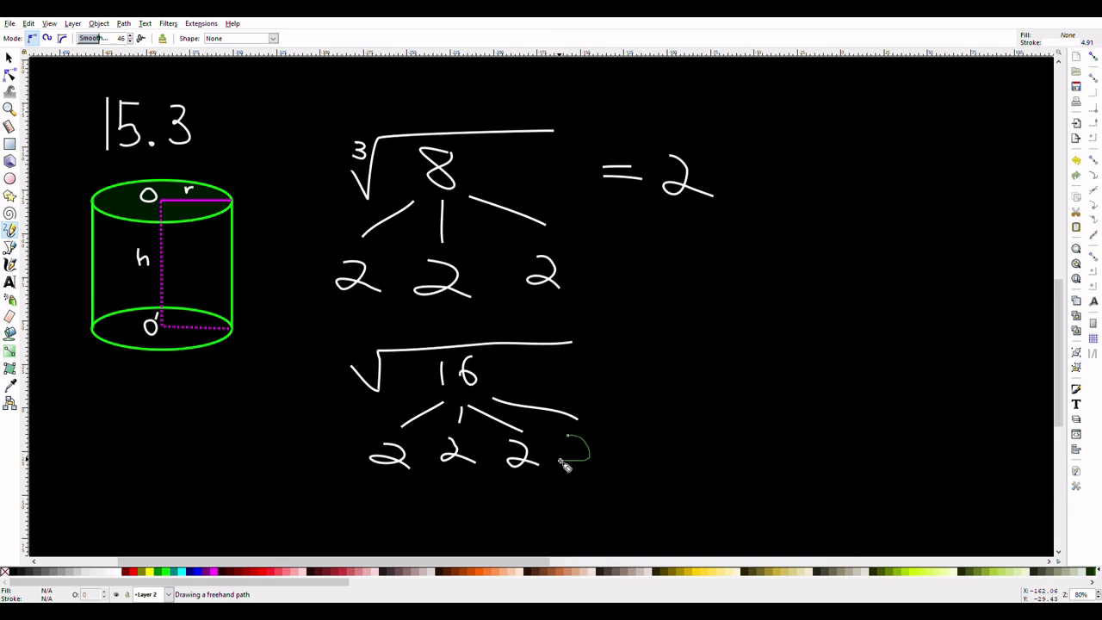
{"action": "left_click_drag", "start_coordinate": [564, 465], "coordinate": [598, 466]}
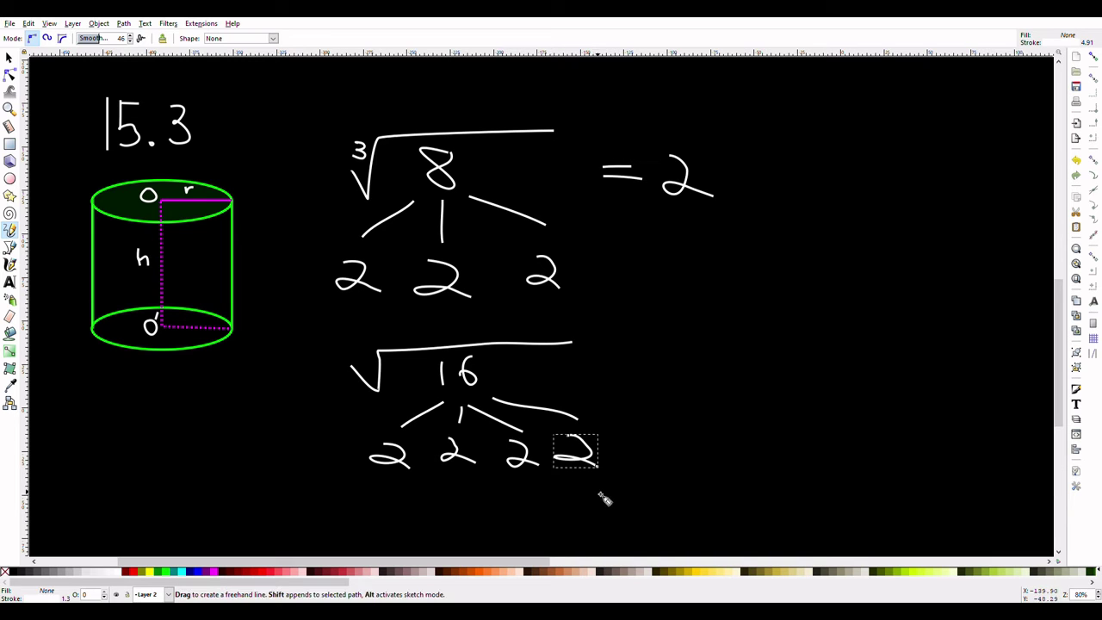
Add index 3, cross out three 2s, circle the fourth, write = 2∛2, and undo a stray mark
{"action": "left_click_drag", "start_coordinate": [354, 350], "coordinate": [358, 369]}
{"action": "mouse_move", "coordinate": [353, 428]}
{"action": "left_mouse_down"}
{"action": "mouse_move", "coordinate": [410, 470]}
{"action": "mouse_move", "coordinate": [546, 465]}
{"action": "left_mouse_up"}
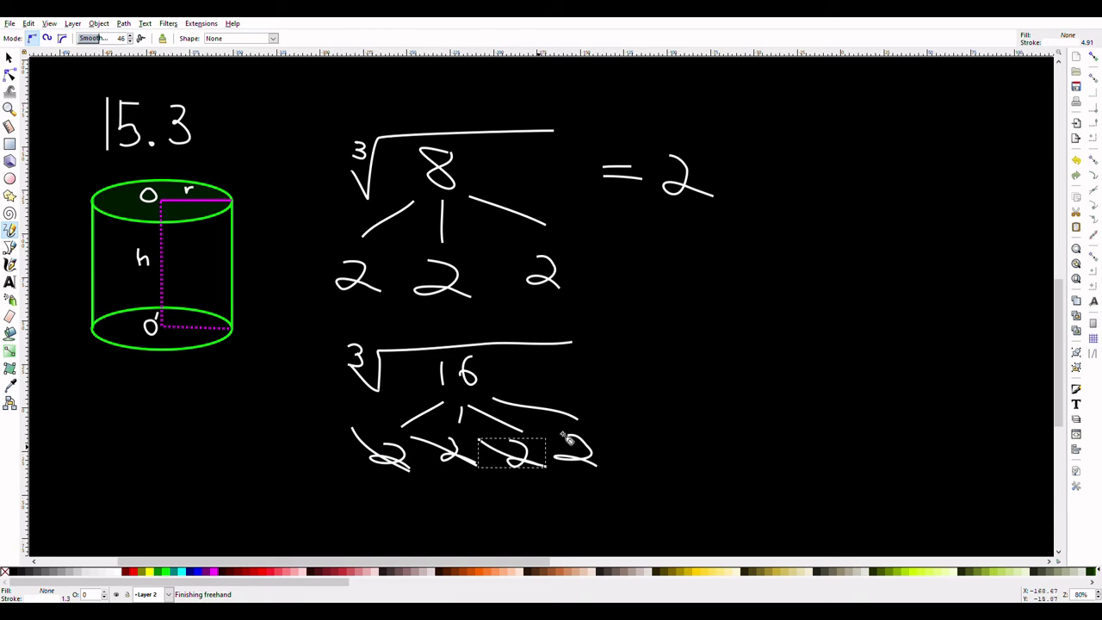
{"action": "mouse_move", "coordinate": [638, 362]}
{"action": "left_mouse_down"}
{"action": "mouse_move", "coordinate": [670, 361]}
{"action": "mouse_move", "coordinate": [662, 373]}
{"action": "left_mouse_up"}
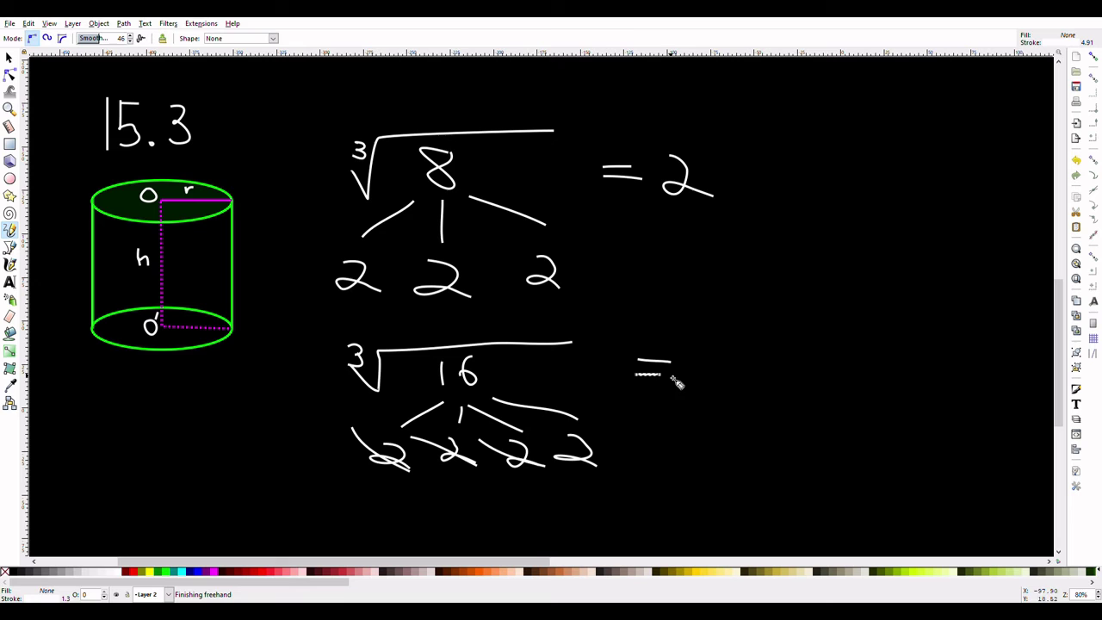
{"action": "left_click_drag", "start_coordinate": [572, 420], "coordinate": [642, 446]}
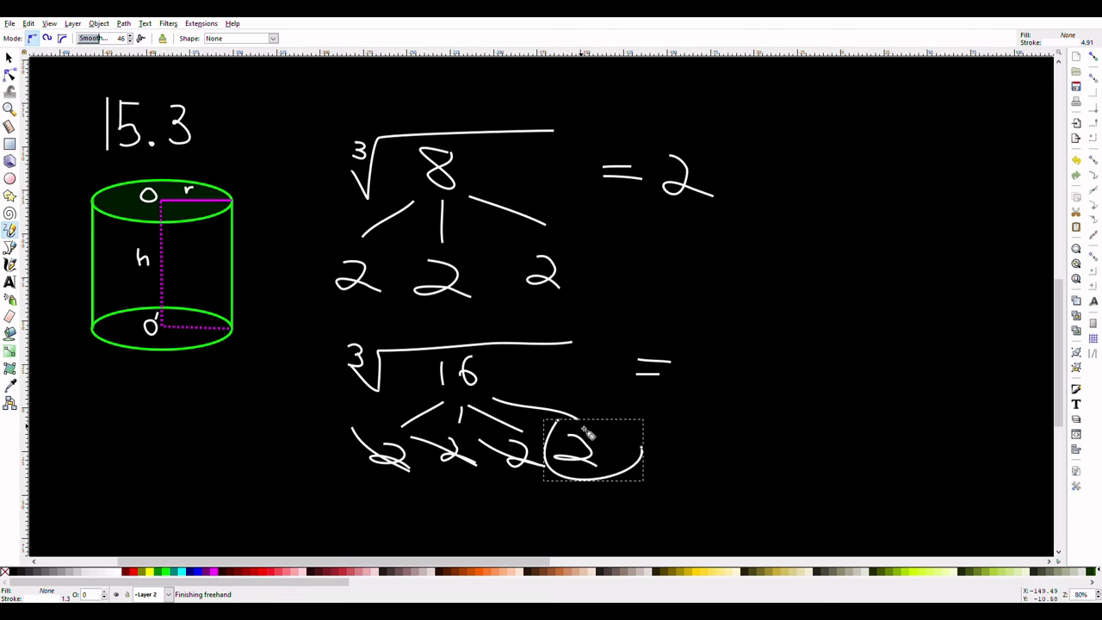
{"action": "mouse_move", "coordinate": [682, 362]}
{"action": "left_mouse_down"}
{"action": "mouse_move", "coordinate": [696, 350]}
{"action": "mouse_move", "coordinate": [691, 362]}
{"action": "mouse_move", "coordinate": [722, 371]}
{"action": "mouse_move", "coordinate": [782, 334]}
{"action": "left_mouse_up"}
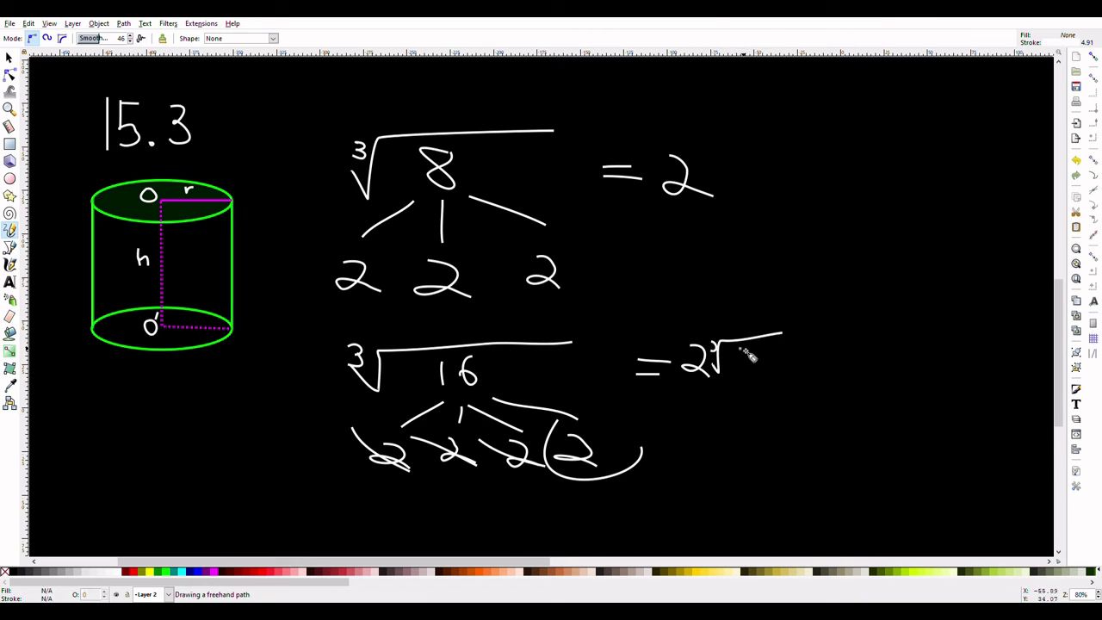
{"action": "mouse_move", "coordinate": [743, 353]}
{"action": "left_mouse_down"}
{"action": "mouse_move", "coordinate": [739, 384]}
{"action": "mouse_move", "coordinate": [780, 385]}
{"action": "left_mouse_up"}
{"action": "scroll", "coordinate": [571, 399], "scroll_direction": "up", "scroll_amount": 1}
{"action": "scroll", "coordinate": [571, 398], "scroll_direction": "right", "scroll_amount": 1}
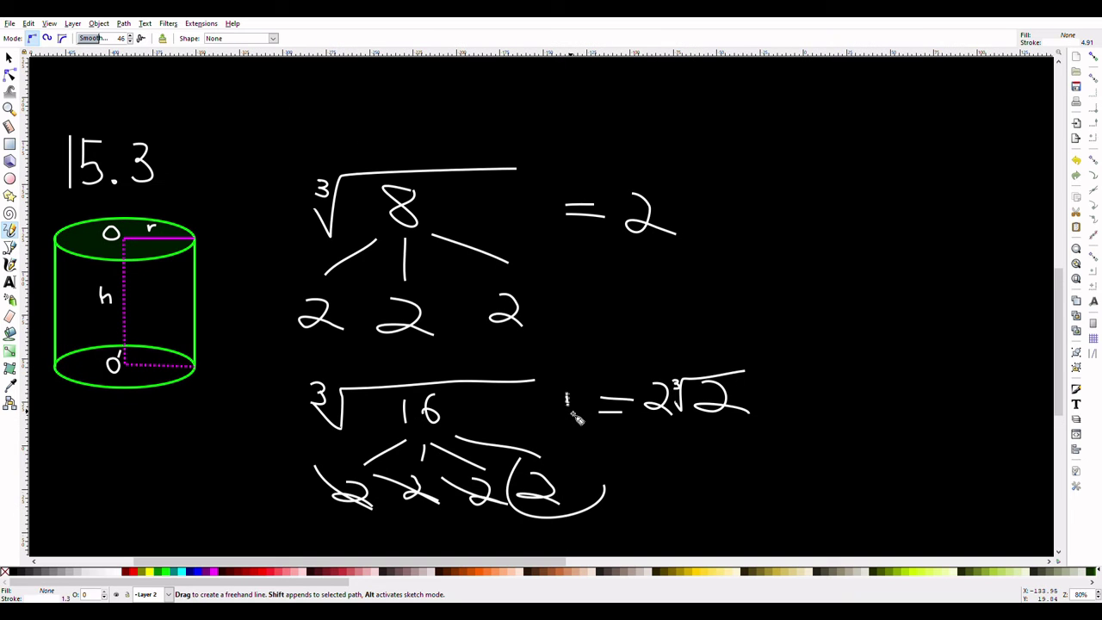
{"action": "key", "text": "ctrl+z"}
Rubber-band select all the cube-root working, delete it, and return to the Pencil tool
{"action": "left_click", "coordinate": [8, 58]}
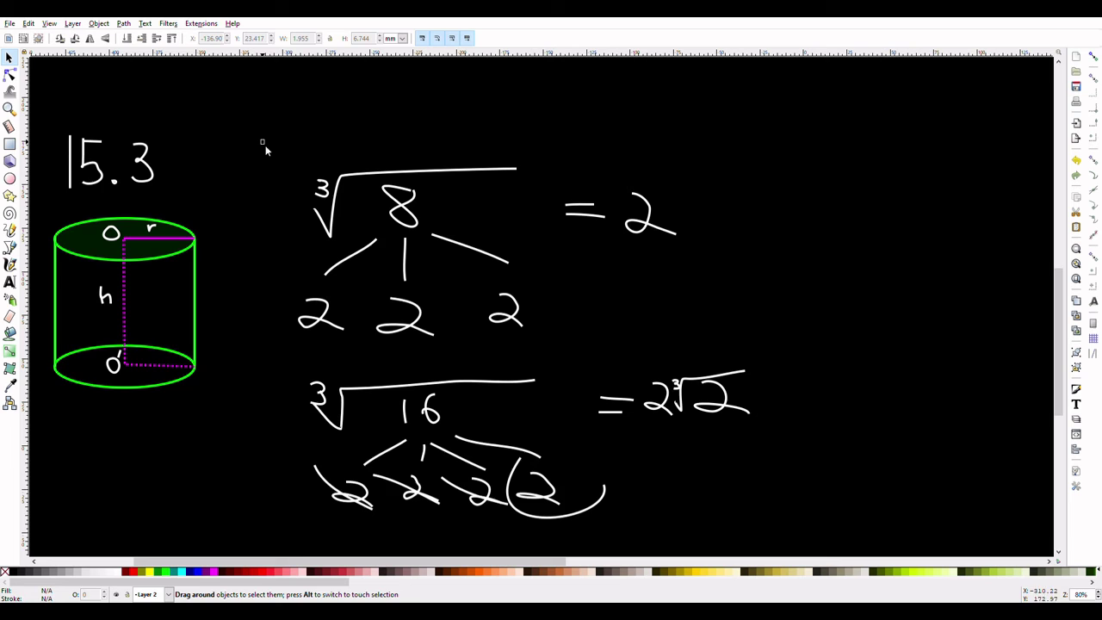
{"action": "left_click_drag", "start_coordinate": [265, 148], "coordinate": [805, 534]}
{"action": "key", "text": "Delete"}
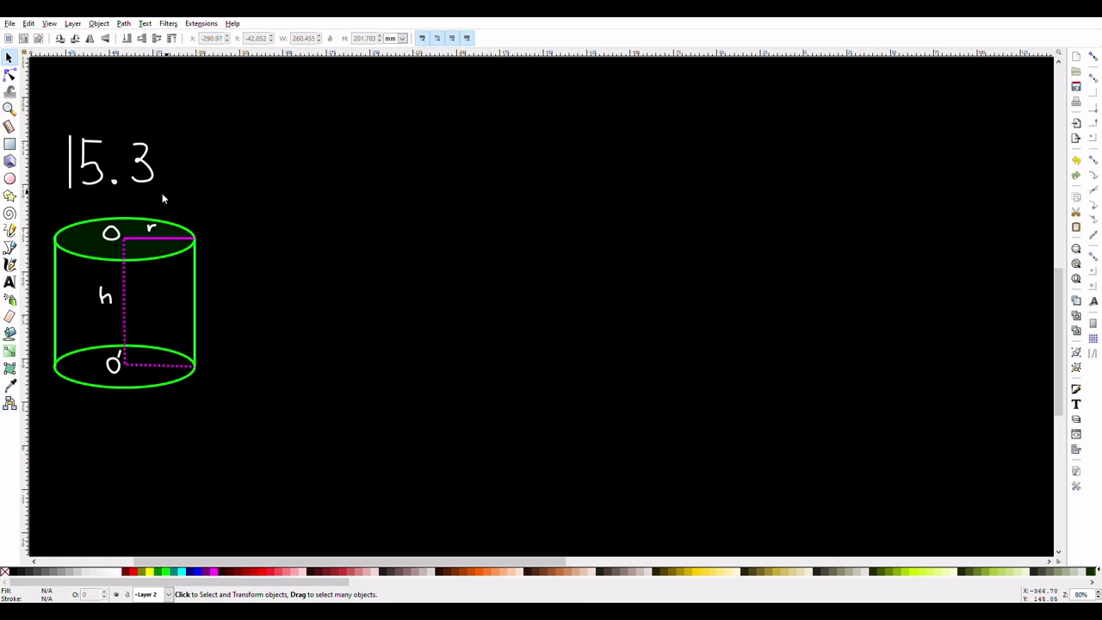
{"action": "left_click", "coordinate": [10, 230]}
Handwrite r = 2/3 h at the top and V = 96π beneath it
{"action": "mouse_move", "coordinate": [234, 86]}
{"action": "left_mouse_down"}
{"action": "mouse_move", "coordinate": [285, 102]}
{"action": "mouse_move", "coordinate": [301, 79]}
{"action": "mouse_move", "coordinate": [306, 93]}
{"action": "mouse_move", "coordinate": [294, 87]}
{"action": "mouse_move", "coordinate": [327, 98]}
{"action": "left_mouse_up"}
{"action": "mouse_move", "coordinate": [331, 84]}
{"action": "left_mouse_down"}
{"action": "mouse_move", "coordinate": [298, 115]}
{"action": "mouse_move", "coordinate": [328, 123]}
{"action": "mouse_move", "coordinate": [314, 125]}
{"action": "mouse_move", "coordinate": [345, 100]}
{"action": "mouse_move", "coordinate": [355, 122]}
{"action": "left_mouse_up"}
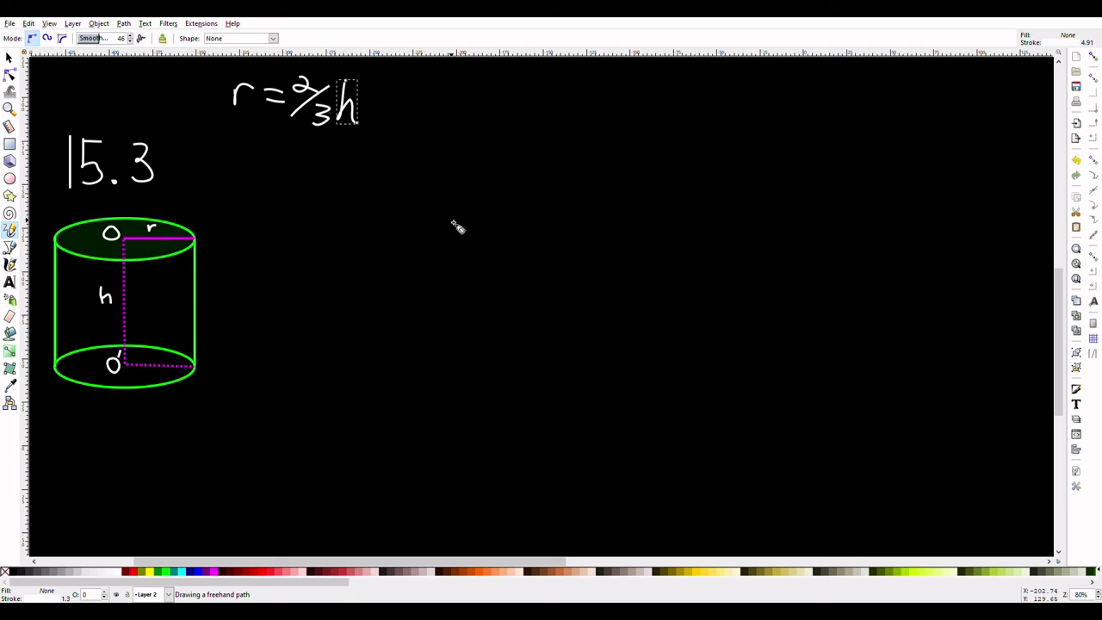
{"action": "left_click_drag", "start_coordinate": [220, 139], "coordinate": [281, 153]}
{"action": "left_click_drag", "start_coordinate": [255, 168], "coordinate": [283, 167]}
{"action": "left_click_drag", "start_coordinate": [316, 151], "coordinate": [310, 174]}
{"action": "mouse_move", "coordinate": [337, 147]}
{"action": "left_mouse_down"}
{"action": "mouse_move", "coordinate": [325, 162]}
{"action": "mouse_move", "coordinate": [345, 172]}
{"action": "mouse_move", "coordinate": [358, 173]}
{"action": "mouse_move", "coordinate": [368, 148]}
{"action": "left_mouse_up"}
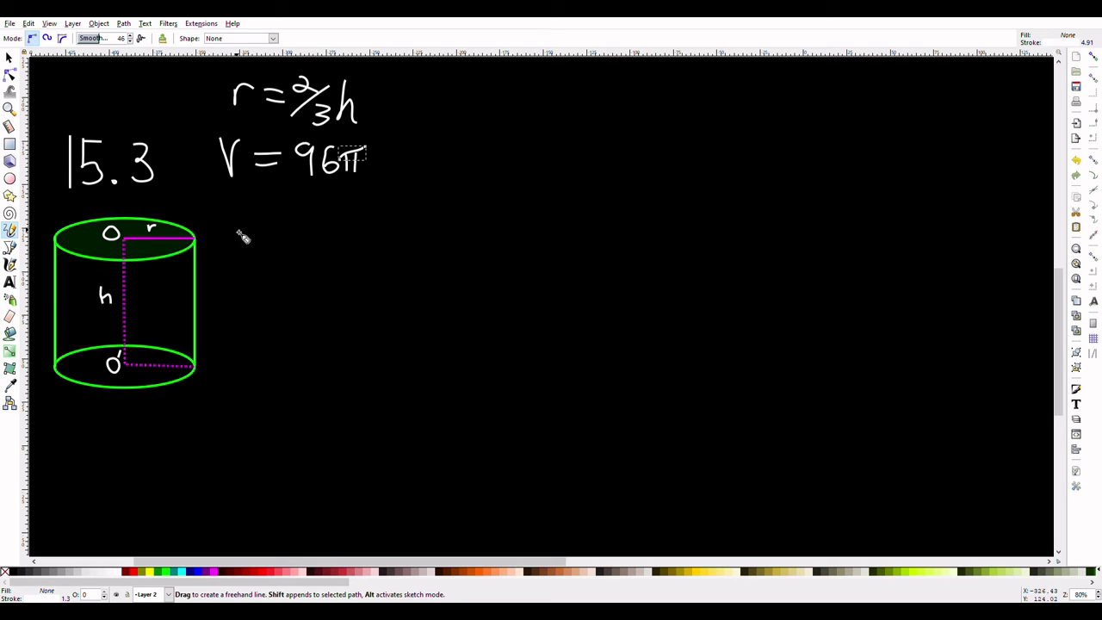
Write V = πr²h, then the substitution 96π = π(2/3 h)²h beneath it
{"action": "mouse_move", "coordinate": [231, 225]}
{"action": "left_mouse_down"}
{"action": "mouse_move", "coordinate": [247, 268]}
{"action": "mouse_move", "coordinate": [263, 226]}
{"action": "mouse_move", "coordinate": [298, 250]}
{"action": "left_mouse_up"}
{"action": "mouse_move", "coordinate": [324, 233]}
{"action": "left_mouse_down"}
{"action": "mouse_move", "coordinate": [323, 267]}
{"action": "mouse_move", "coordinate": [337, 268]}
{"action": "mouse_move", "coordinate": [336, 233]}
{"action": "mouse_move", "coordinate": [355, 232]}
{"action": "mouse_move", "coordinate": [362, 257]}
{"action": "mouse_move", "coordinate": [362, 232]}
{"action": "mouse_move", "coordinate": [394, 229]}
{"action": "mouse_move", "coordinate": [423, 267]}
{"action": "left_mouse_up"}
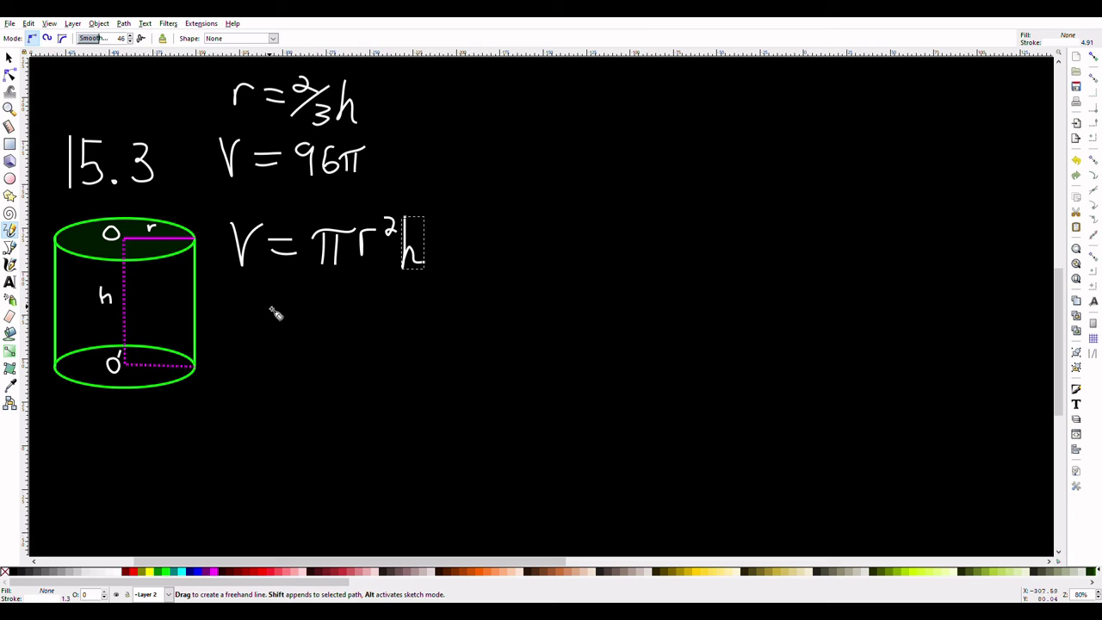
{"action": "left_click_drag", "start_coordinate": [272, 312], "coordinate": [296, 313]}
{"action": "left_click_drag", "start_coordinate": [273, 321], "coordinate": [297, 321]}
{"action": "left_click_drag", "start_coordinate": [308, 321], "coordinate": [341, 315]}
{"action": "left_click_drag", "start_coordinate": [322, 321], "coordinate": [320, 341]}
{"action": "mouse_move", "coordinate": [361, 310]}
{"action": "left_mouse_down"}
{"action": "mouse_move", "coordinate": [389, 327]}
{"action": "mouse_move", "coordinate": [365, 352]}
{"action": "mouse_move", "coordinate": [396, 343]}
{"action": "left_mouse_up"}
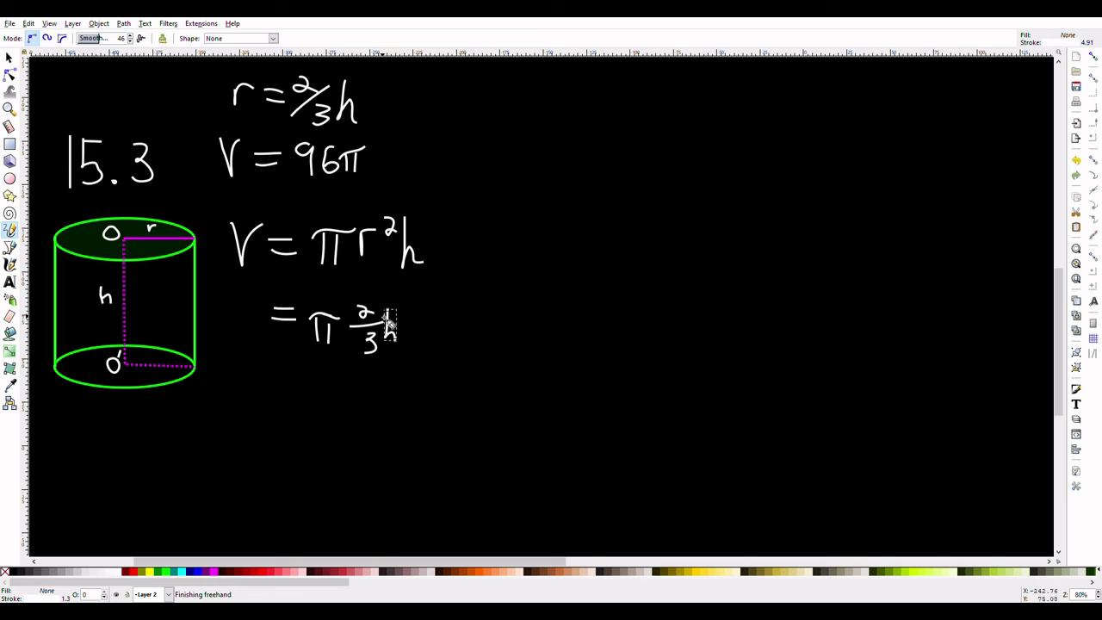
{"action": "left_click_drag", "start_coordinate": [359, 296], "coordinate": [361, 370]}
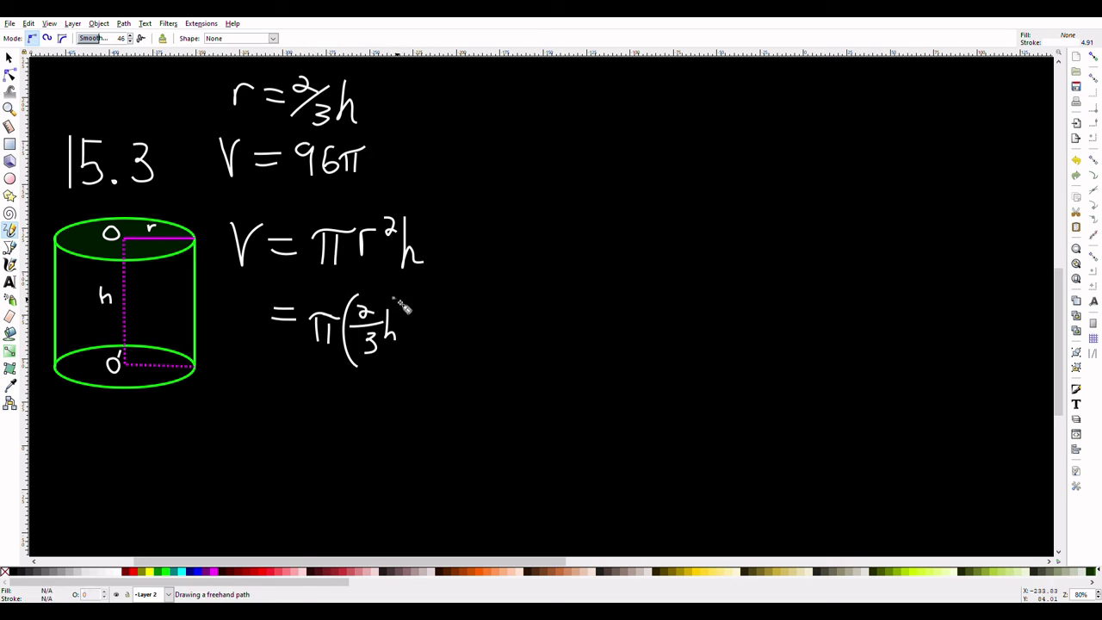
{"action": "mouse_move", "coordinate": [405, 301]}
{"action": "left_mouse_down"}
{"action": "mouse_move", "coordinate": [397, 369]}
{"action": "mouse_move", "coordinate": [422, 305]}
{"action": "mouse_move", "coordinate": [434, 348]}
{"action": "mouse_move", "coordinate": [442, 333]}
{"action": "mouse_move", "coordinate": [451, 341]}
{"action": "left_mouse_up"}
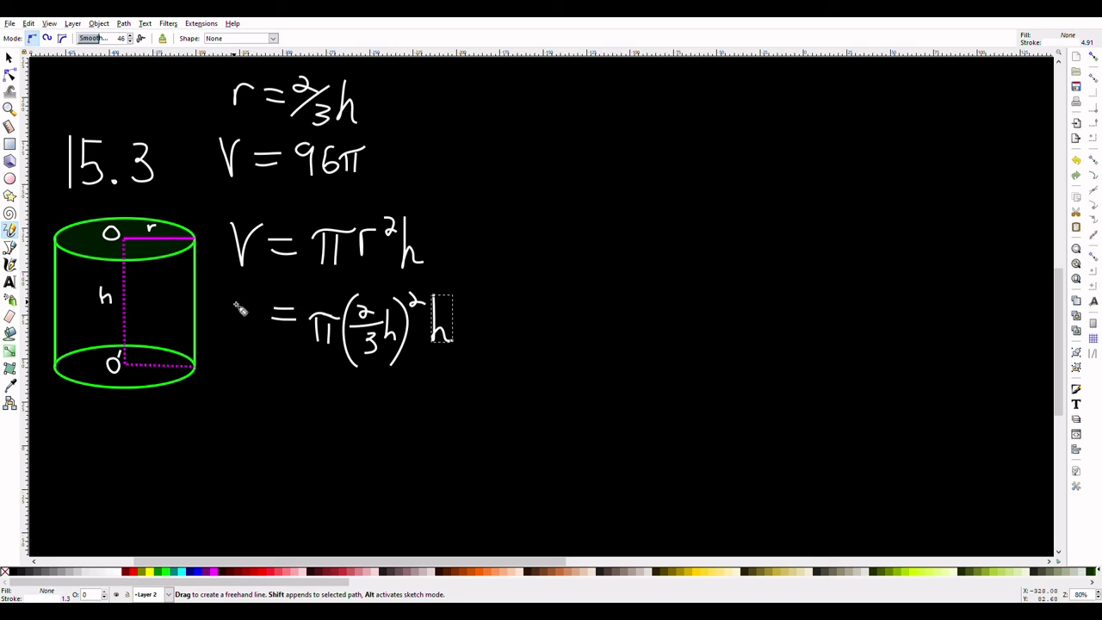
{"action": "mouse_move", "coordinate": [242, 302]}
{"action": "left_mouse_down"}
{"action": "mouse_move", "coordinate": [231, 307]}
{"action": "mouse_move", "coordinate": [242, 310]}
{"action": "mouse_move", "coordinate": [238, 342]}
{"action": "mouse_move", "coordinate": [278, 325]}
{"action": "left_mouse_up"}
Clear the current selection with the Selector tool, then return to the Pencil tool
{"action": "left_click", "coordinate": [8, 57]}
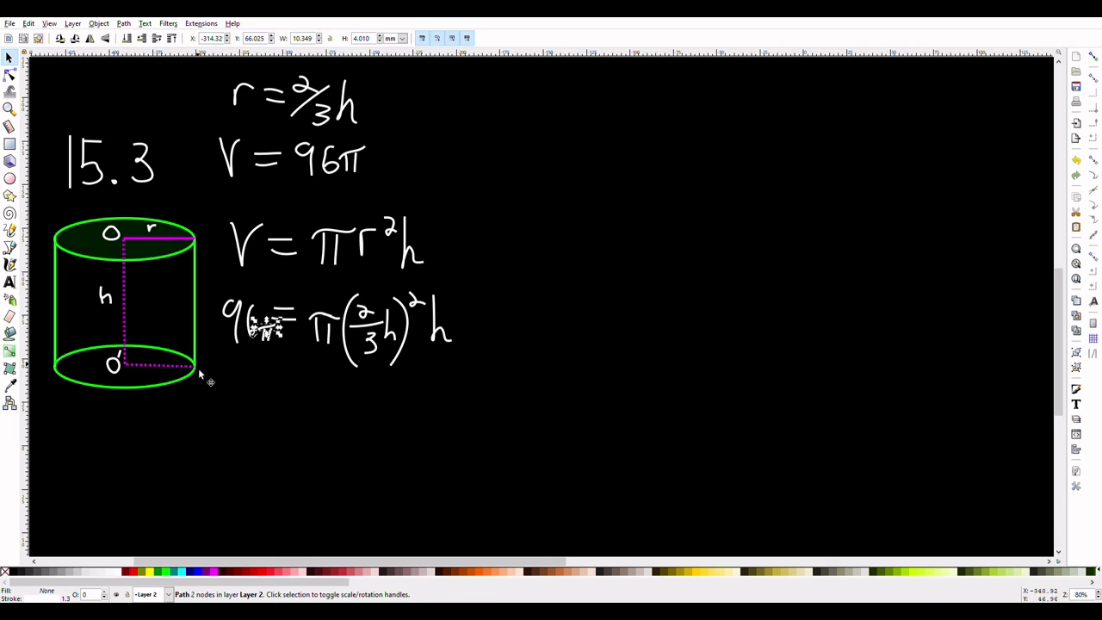
{"action": "left_click", "coordinate": [202, 379]}
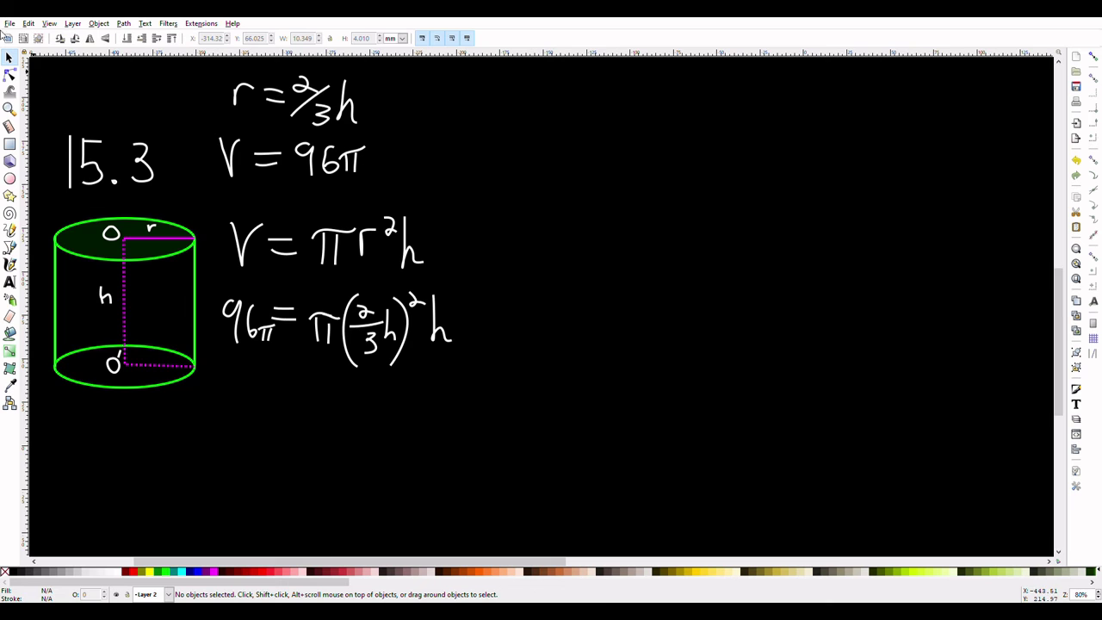
{"action": "left_click", "coordinate": [9, 230]}
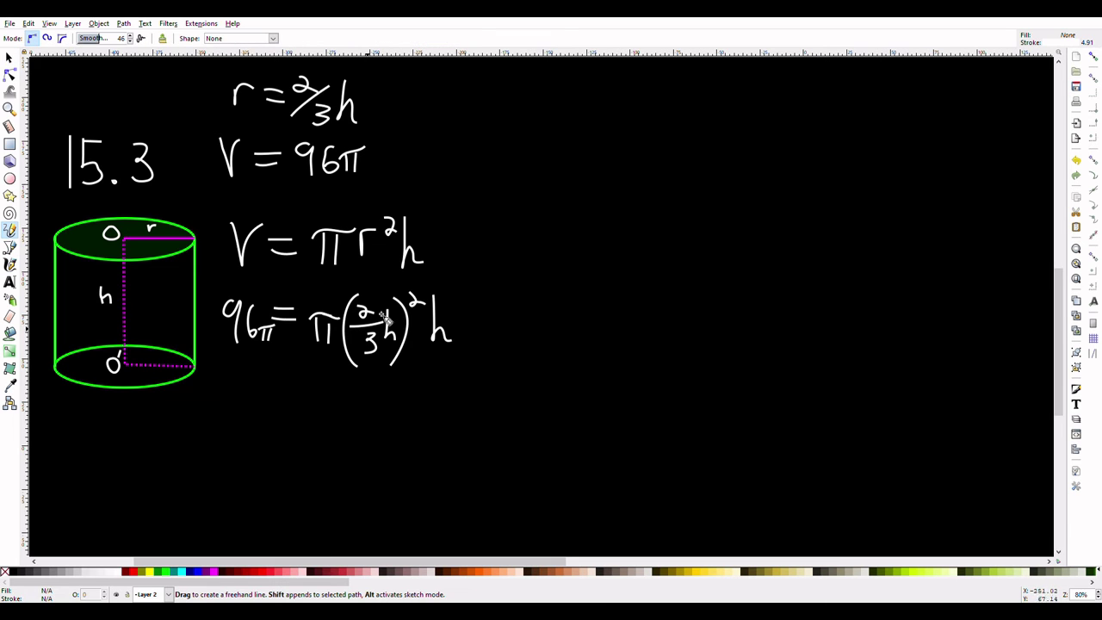
Start the expansion at top right: = 2/3 · h · h with multiplication dots
{"action": "left_click_drag", "start_coordinate": [577, 87], "coordinate": [608, 87]}
{"action": "left_click_drag", "start_coordinate": [576, 102], "coordinate": [609, 101]}
{"action": "left_click_drag", "start_coordinate": [631, 82], "coordinate": [665, 96]}
{"action": "mouse_move", "coordinate": [627, 109]}
{"action": "left_mouse_down"}
{"action": "mouse_move", "coordinate": [670, 100]}
{"action": "mouse_move", "coordinate": [642, 144]}
{"action": "left_mouse_up"}
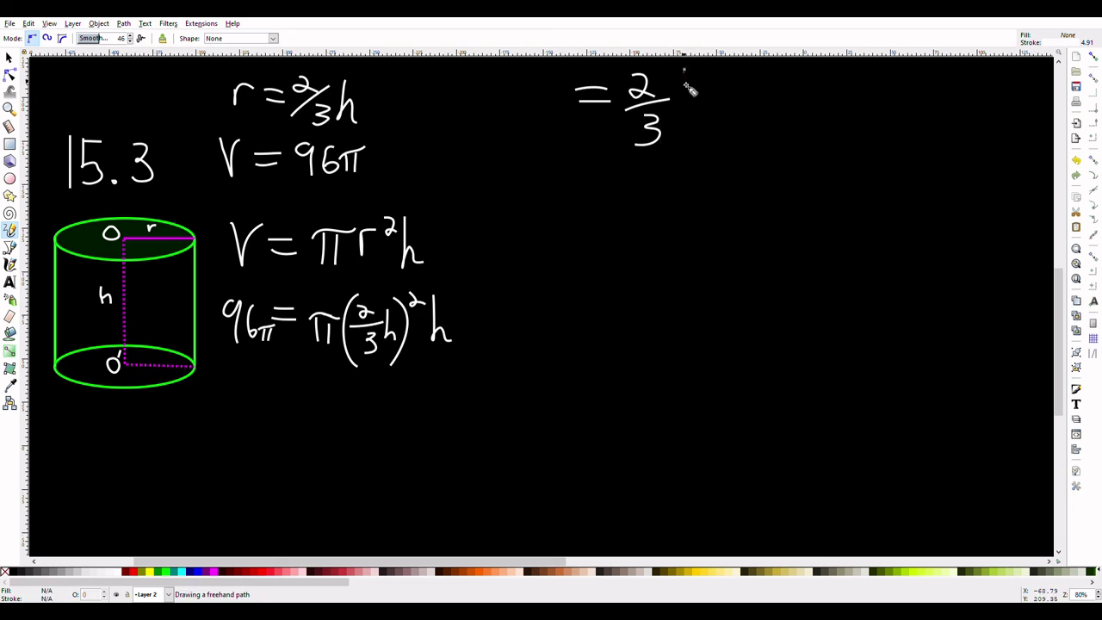
{"action": "left_click_drag", "start_coordinate": [682, 72], "coordinate": [696, 94]}
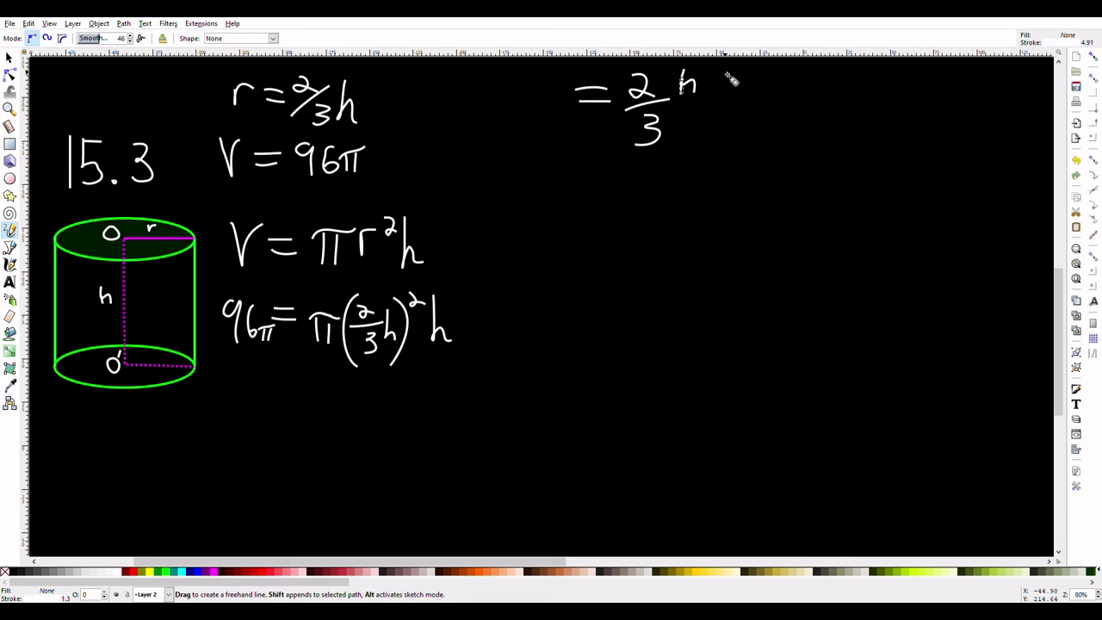
{"action": "mouse_move", "coordinate": [726, 74]}
{"action": "left_mouse_down"}
{"action": "mouse_move", "coordinate": [726, 89]}
{"action": "mouse_move", "coordinate": [746, 90]}
{"action": "left_mouse_up"}
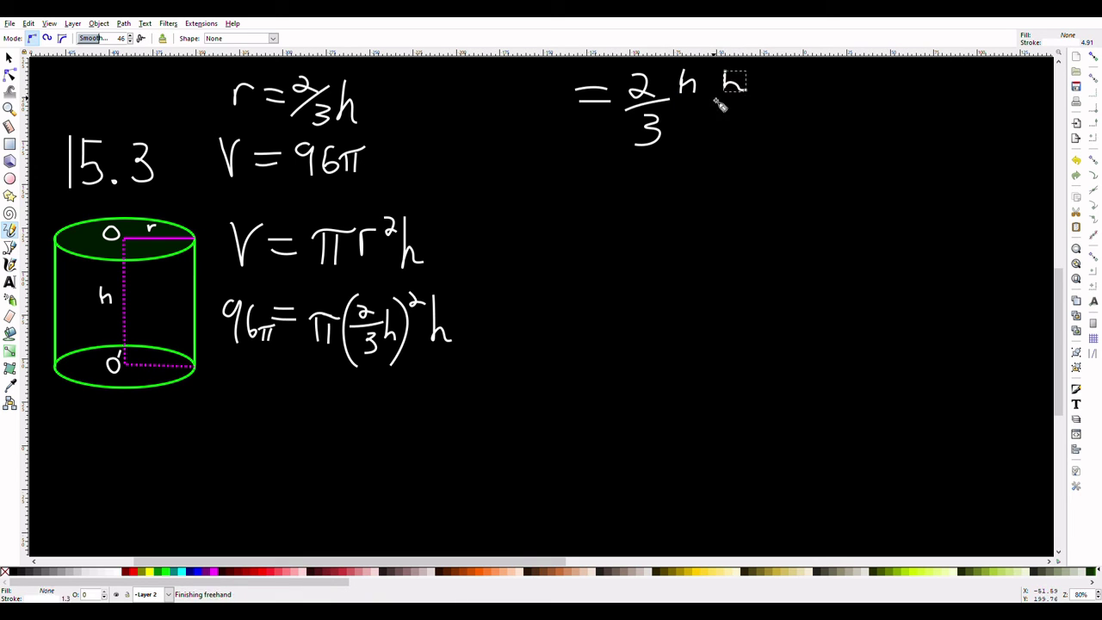
{"action": "mouse_move", "coordinate": [675, 98]}
{"action": "left_mouse_down"}
{"action": "mouse_move", "coordinate": [700, 103]}
{"action": "mouse_move", "coordinate": [691, 126]}
{"action": "left_mouse_up"}
Add the over-1 denominators, π, and squares to form 2²/3²·h²/1·h/1·π
{"action": "left_click_drag", "start_coordinate": [720, 103], "coordinate": [741, 102]}
{"action": "left_click_drag", "start_coordinate": [730, 110], "coordinate": [731, 126]}
{"action": "left_click_drag", "start_coordinate": [768, 95], "coordinate": [801, 92]}
{"action": "left_click_drag", "start_coordinate": [592, 169], "coordinate": [616, 169]}
{"action": "left_click_drag", "start_coordinate": [590, 185], "coordinate": [618, 185]}
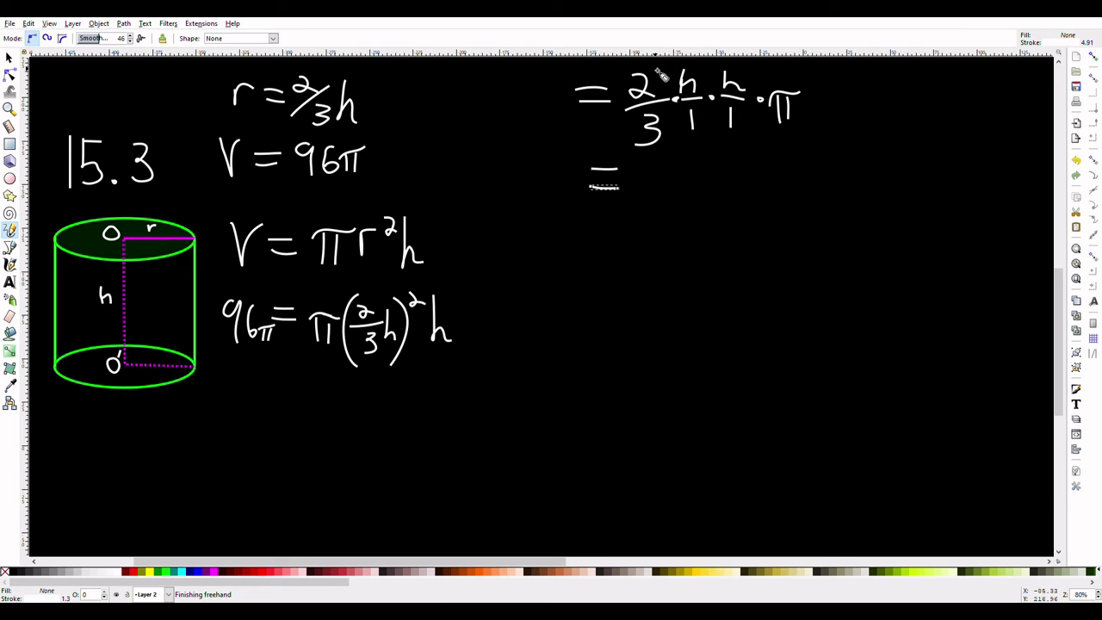
{"action": "left_click_drag", "start_coordinate": [654, 68], "coordinate": [666, 107]}
{"action": "left_click_drag", "start_coordinate": [701, 72], "coordinate": [710, 79]}
{"action": "left_click_drag", "start_coordinate": [663, 106], "coordinate": [665, 109]}
Write the simplified line = 4h³/9 π below and start 96 on its left
{"action": "mouse_move", "coordinate": [676, 163]}
{"action": "left_mouse_down"}
{"action": "mouse_move", "coordinate": [661, 209]}
{"action": "mouse_move", "coordinate": [691, 221]}
{"action": "mouse_move", "coordinate": [653, 238]}
{"action": "mouse_move", "coordinate": [669, 278]}
{"action": "left_mouse_up"}
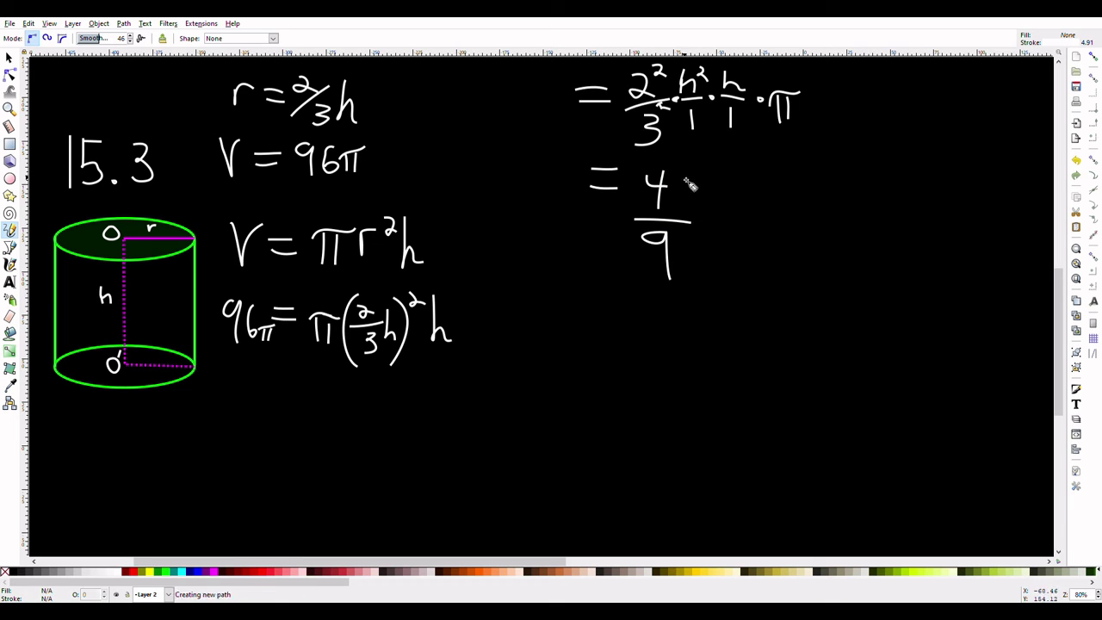
{"action": "left_click_drag", "start_coordinate": [683, 177], "coordinate": [695, 209]}
{"action": "left_click_drag", "start_coordinate": [702, 172], "coordinate": [706, 195]}
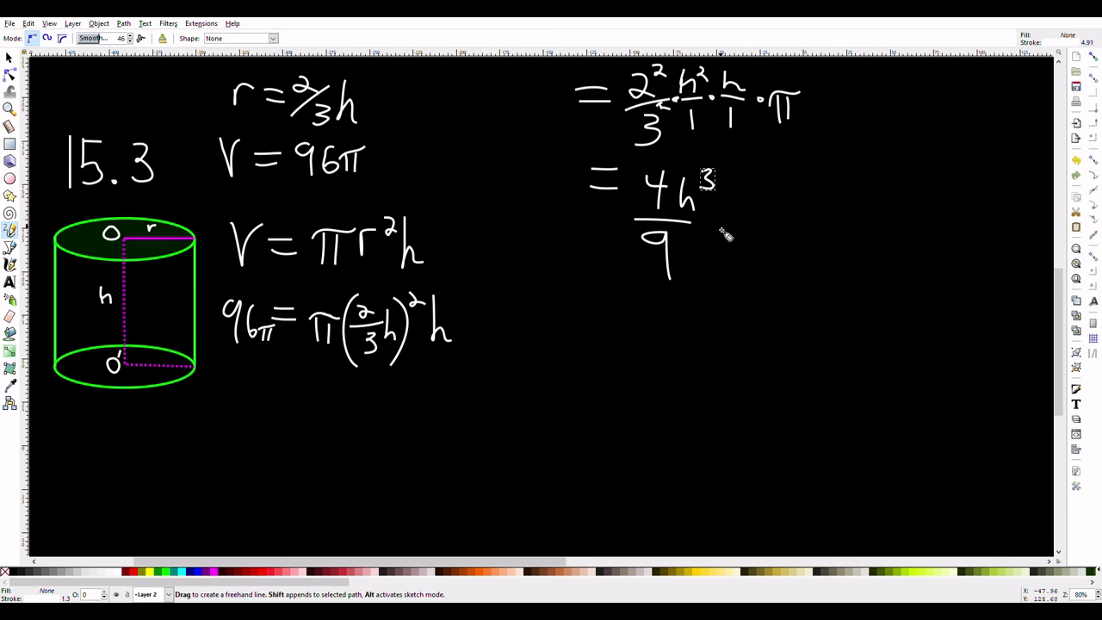
{"action": "mouse_move", "coordinate": [728, 223]}
{"action": "left_mouse_down"}
{"action": "mouse_move", "coordinate": [729, 252]}
{"action": "mouse_move", "coordinate": [754, 251]}
{"action": "mouse_move", "coordinate": [761, 198]}
{"action": "left_mouse_up"}
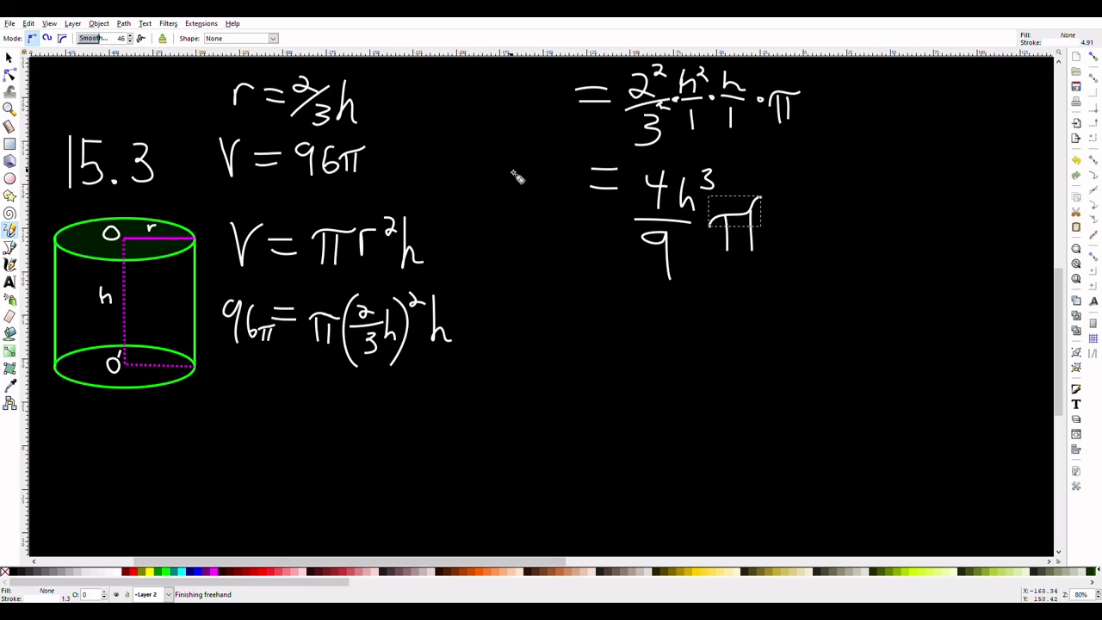
{"action": "left_click_drag", "start_coordinate": [520, 169], "coordinate": [521, 222]}
Complete 96π, cancel π on both sides, and begin the line 864 = beneath
{"action": "mouse_move", "coordinate": [552, 171]}
{"action": "left_mouse_down"}
{"action": "mouse_move", "coordinate": [547, 209]}
{"action": "mouse_move", "coordinate": [567, 221]}
{"action": "mouse_move", "coordinate": [583, 213]}
{"action": "left_mouse_up"}
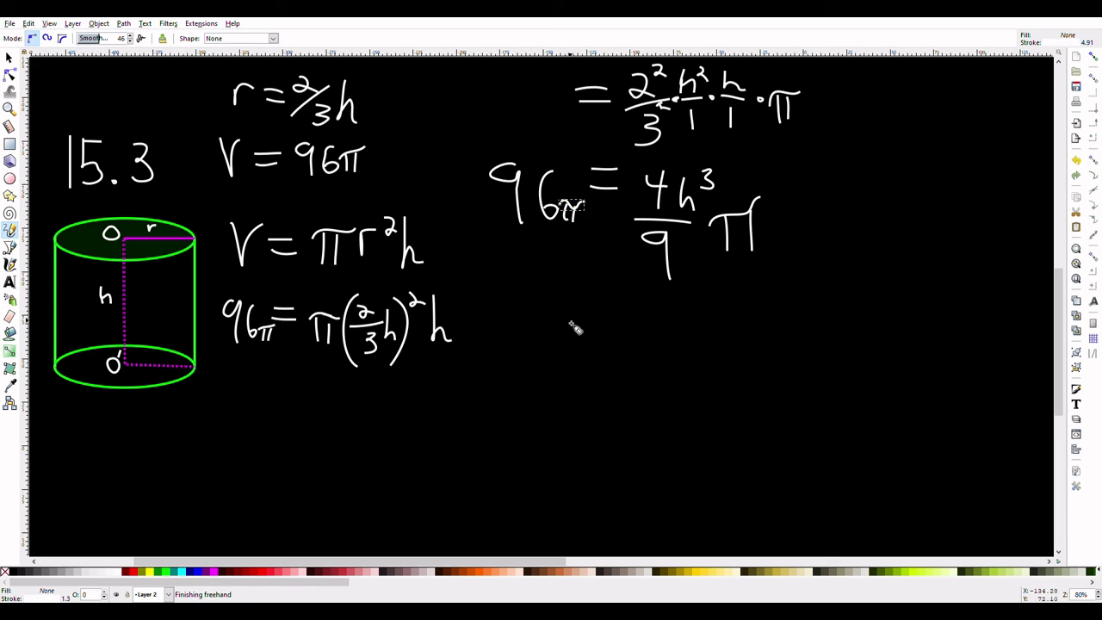
{"action": "mouse_move", "coordinate": [744, 209]}
{"action": "left_mouse_down"}
{"action": "mouse_move", "coordinate": [738, 249]}
{"action": "mouse_move", "coordinate": [779, 183]}
{"action": "left_mouse_up"}
{"action": "left_click_drag", "start_coordinate": [547, 238], "coordinate": [582, 202]}
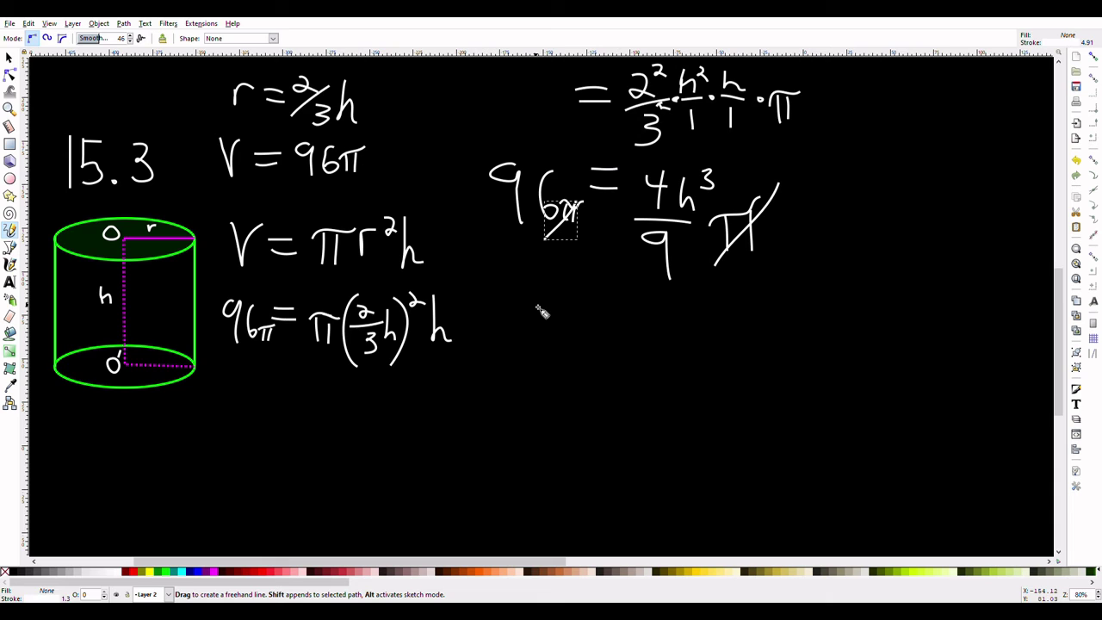
{"action": "left_click_drag", "start_coordinate": [527, 334], "coordinate": [524, 332]}
{"action": "left_click_drag", "start_coordinate": [548, 332], "coordinate": [535, 358]}
{"action": "mouse_move", "coordinate": [561, 335]}
{"action": "left_mouse_down"}
{"action": "mouse_move", "coordinate": [575, 354]}
{"action": "mouse_move", "coordinate": [571, 375]}
{"action": "mouse_move", "coordinate": [653, 349]}
{"action": "mouse_move", "coordinate": [677, 351]}
{"action": "mouse_move", "coordinate": [673, 379]}
{"action": "left_mouse_up"}
Complete the line 864 = 4h³ and write 216 on the line below
{"action": "mouse_move", "coordinate": [689, 334]}
{"action": "left_mouse_down"}
{"action": "mouse_move", "coordinate": [693, 379]}
{"action": "mouse_move", "coordinate": [706, 381]}
{"action": "left_mouse_up"}
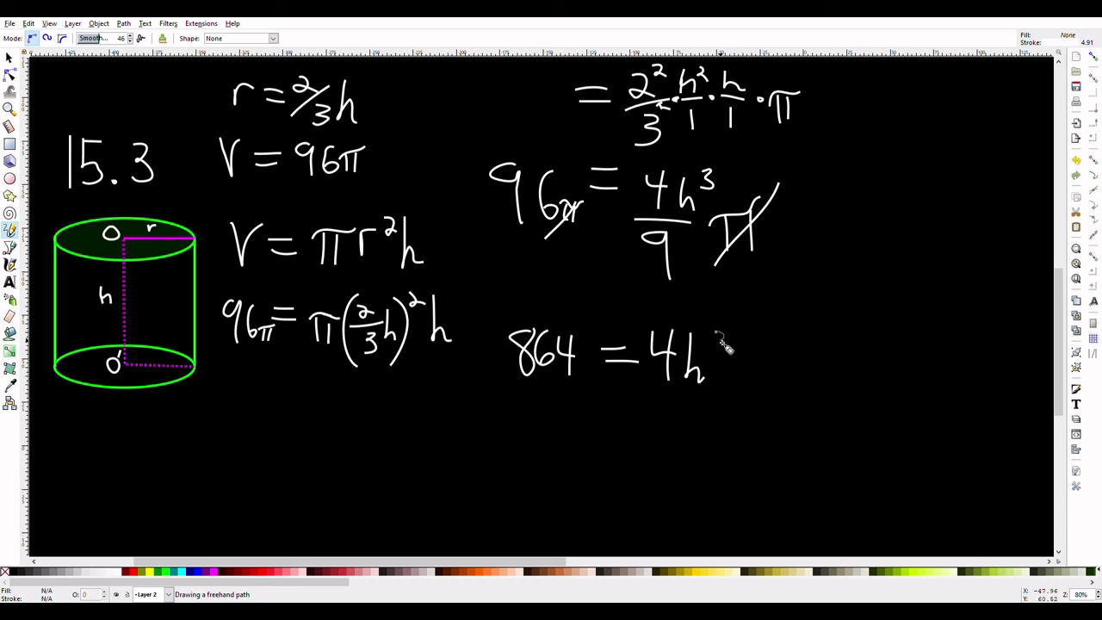
{"action": "left_click_drag", "start_coordinate": [726, 345], "coordinate": [712, 349]}
{"action": "left_click_drag", "start_coordinate": [666, 432], "coordinate": [667, 422]}
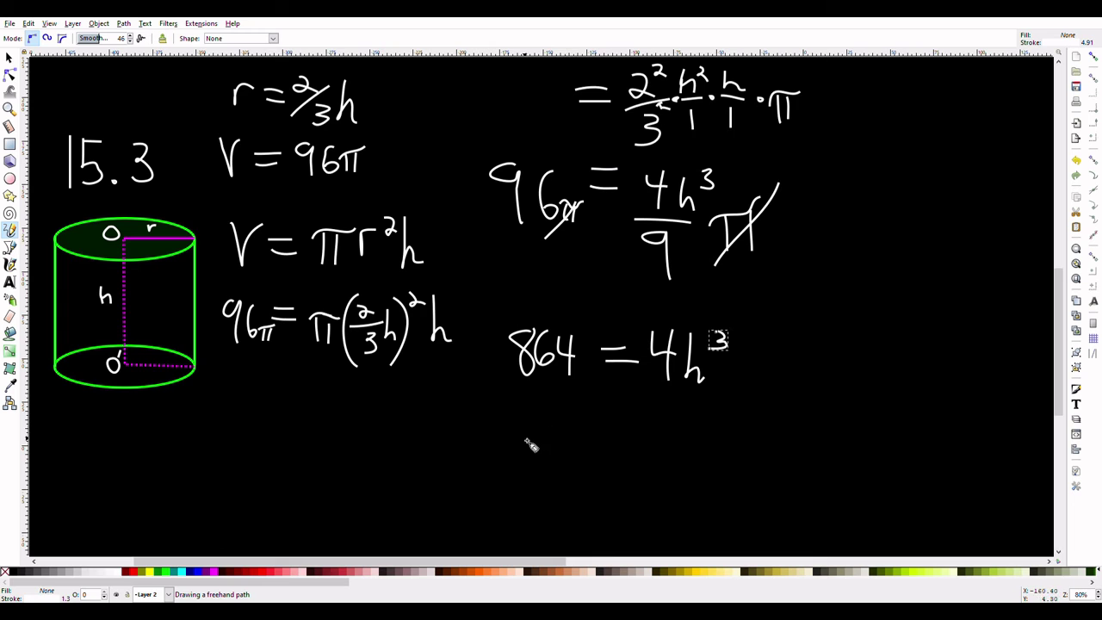
{"action": "mouse_move", "coordinate": [514, 429]}
{"action": "left_mouse_down"}
{"action": "mouse_move", "coordinate": [571, 447]}
{"action": "mouse_move", "coordinate": [566, 438]}
{"action": "mouse_move", "coordinate": [632, 429]}
{"action": "mouse_move", "coordinate": [641, 442]}
{"action": "mouse_move", "coordinate": [674, 434]}
{"action": "left_mouse_up"}
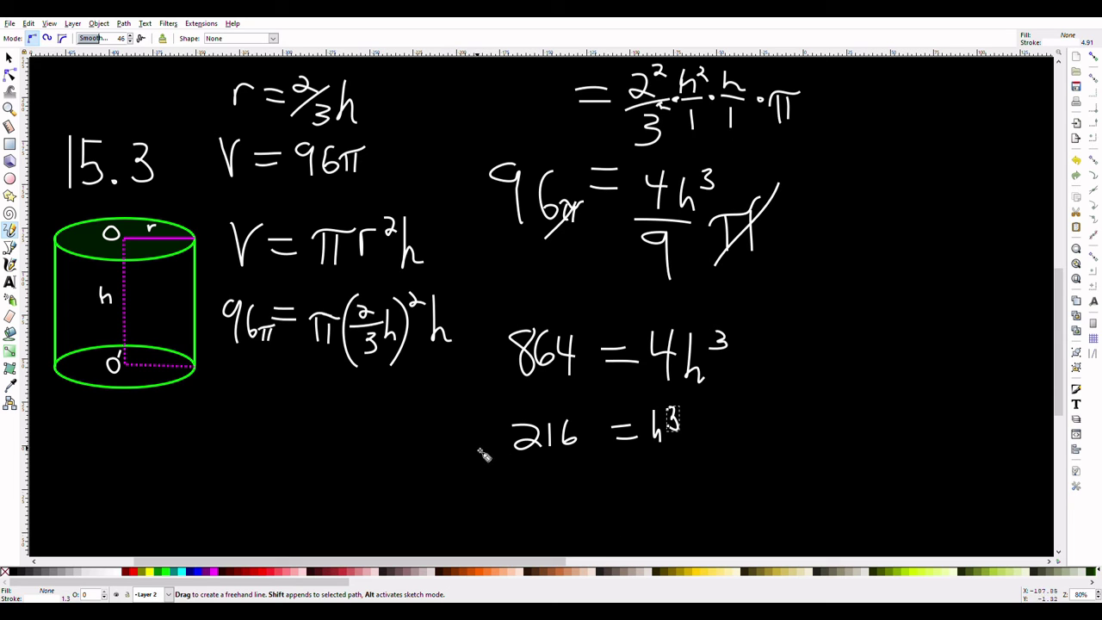
Draw cube-root signs over 216 and h³, redrawing the misdrawn one over h³
{"action": "mouse_move", "coordinate": [480, 449]}
{"action": "left_mouse_down"}
{"action": "mouse_move", "coordinate": [498, 473]}
{"action": "mouse_move", "coordinate": [493, 411]}
{"action": "mouse_move", "coordinate": [597, 399]}
{"action": "left_mouse_up"}
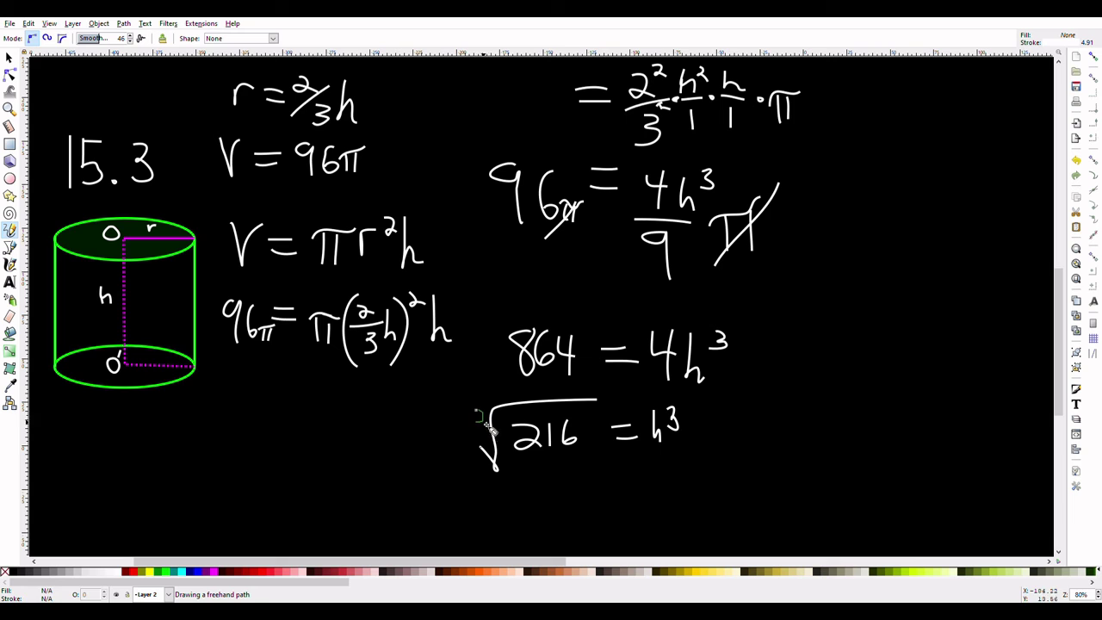
{"action": "left_click_drag", "start_coordinate": [472, 413], "coordinate": [473, 429]}
{"action": "mouse_move", "coordinate": [631, 449]}
{"action": "left_mouse_down"}
{"action": "mouse_move", "coordinate": [650, 465]}
{"action": "mouse_move", "coordinate": [645, 436]}
{"action": "mouse_move", "coordinate": [691, 413]}
{"action": "mouse_move", "coordinate": [629, 421]}
{"action": "left_mouse_up"}
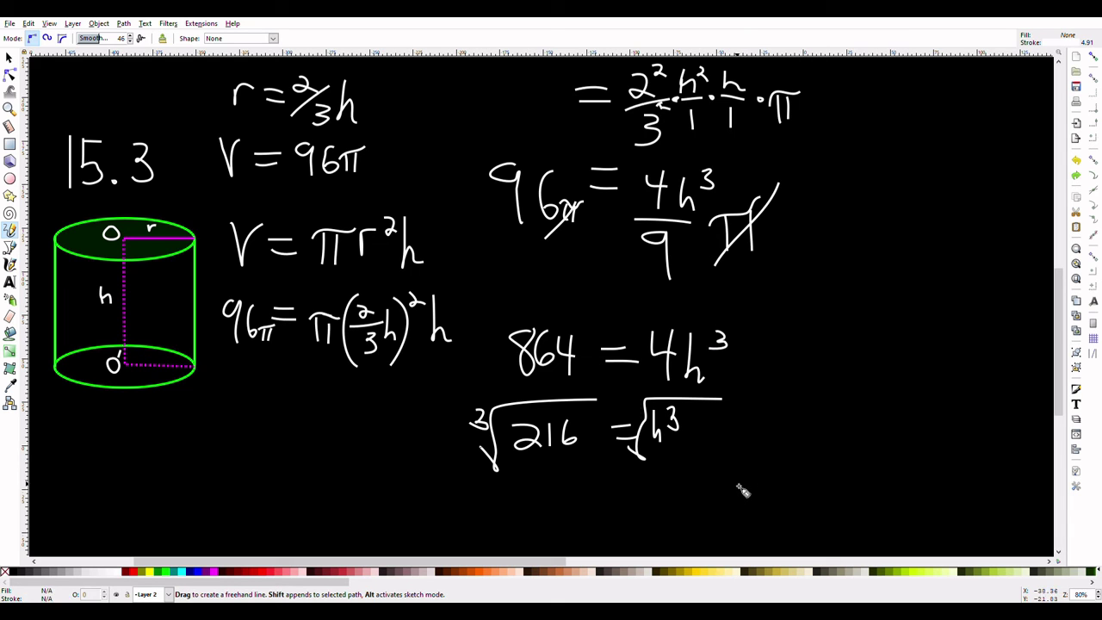
{"action": "key", "text": "ctrl+z"}
{"action": "left_click_drag", "start_coordinate": [638, 460], "coordinate": [709, 394]}
Draw two slanted branch strokes below 216 to begin its factor tree
{"action": "scroll", "coordinate": [638, 431], "scroll_direction": "down", "scroll_amount": 5}
{"action": "left_click_drag", "start_coordinate": [408, 349], "coordinate": [514, 293]}
{"action": "left_click_drag", "start_coordinate": [573, 288], "coordinate": [630, 344]}
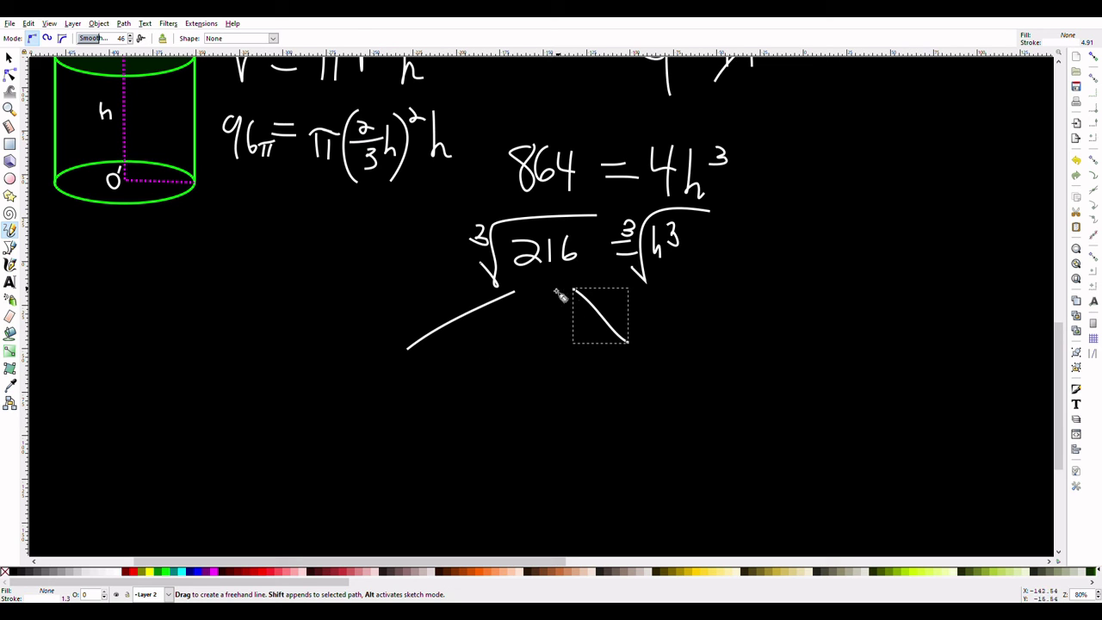
Branch 216 into the factors 4 and 54
{"action": "left_click_drag", "start_coordinate": [546, 292], "coordinate": [534, 338]}
{"action": "mouse_move", "coordinate": [380, 361]}
{"action": "left_mouse_down"}
{"action": "mouse_move", "coordinate": [381, 371]}
{"action": "mouse_move", "coordinate": [399, 366]}
{"action": "mouse_move", "coordinate": [392, 403]}
{"action": "left_mouse_up"}
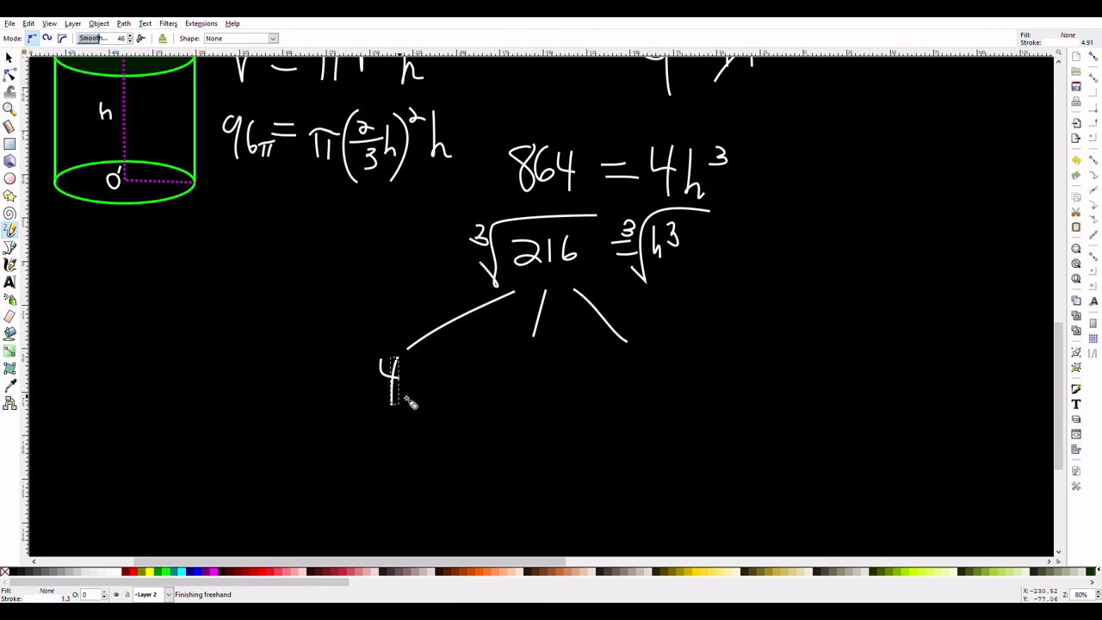
{"action": "mouse_move", "coordinate": [494, 353]}
{"action": "left_mouse_down"}
{"action": "mouse_move", "coordinate": [502, 388]}
{"action": "mouse_move", "coordinate": [489, 378]}
{"action": "mouse_move", "coordinate": [512, 353]}
{"action": "mouse_move", "coordinate": [540, 369]}
{"action": "mouse_move", "coordinate": [535, 384]}
{"action": "mouse_move", "coordinate": [614, 420]}
{"action": "left_mouse_up"}
Split 54 into 9 and 6, then split 9 into 3 and 3
{"action": "mouse_move", "coordinate": [515, 401]}
{"action": "left_mouse_down"}
{"action": "mouse_move", "coordinate": [470, 429]}
{"action": "mouse_move", "coordinate": [447, 423]}
{"action": "mouse_move", "coordinate": [472, 448]}
{"action": "left_mouse_up"}
{"action": "scroll", "coordinate": [499, 438], "scroll_direction": "down", "scroll_amount": 1}
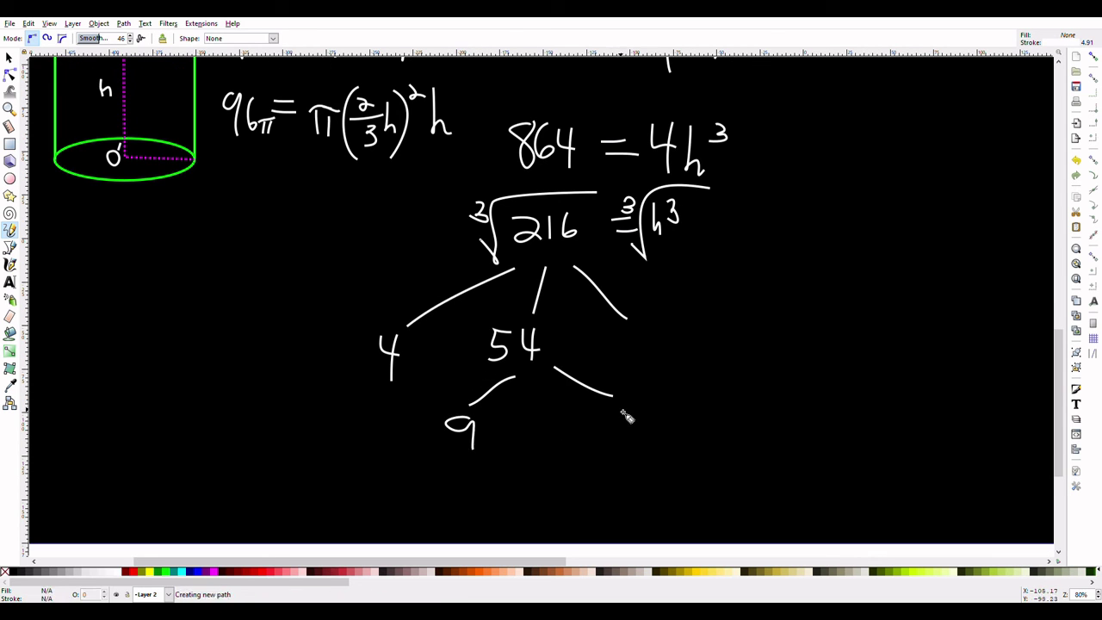
{"action": "mouse_move", "coordinate": [621, 412]}
{"action": "left_mouse_down"}
{"action": "mouse_move", "coordinate": [615, 439]}
{"action": "mouse_move", "coordinate": [614, 427]}
{"action": "left_mouse_up"}
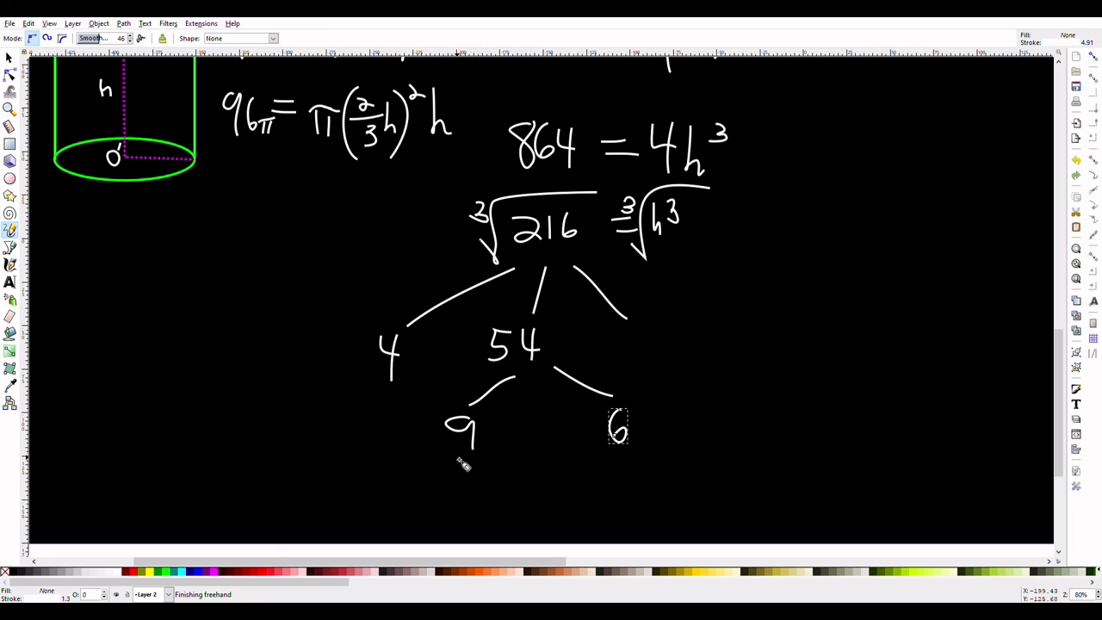
{"action": "mouse_move", "coordinate": [458, 458]}
{"action": "left_mouse_down"}
{"action": "mouse_move", "coordinate": [420, 477]}
{"action": "mouse_move", "coordinate": [501, 476]}
{"action": "left_mouse_up"}
{"action": "mouse_move", "coordinate": [411, 489]}
{"action": "left_mouse_down"}
{"action": "mouse_move", "coordinate": [432, 506]}
{"action": "mouse_move", "coordinate": [414, 508]}
{"action": "left_mouse_up"}
{"action": "mouse_move", "coordinate": [488, 491]}
{"action": "left_mouse_down"}
{"action": "mouse_move", "coordinate": [505, 497]}
{"action": "mouse_move", "coordinate": [488, 510]}
{"action": "left_mouse_up"}
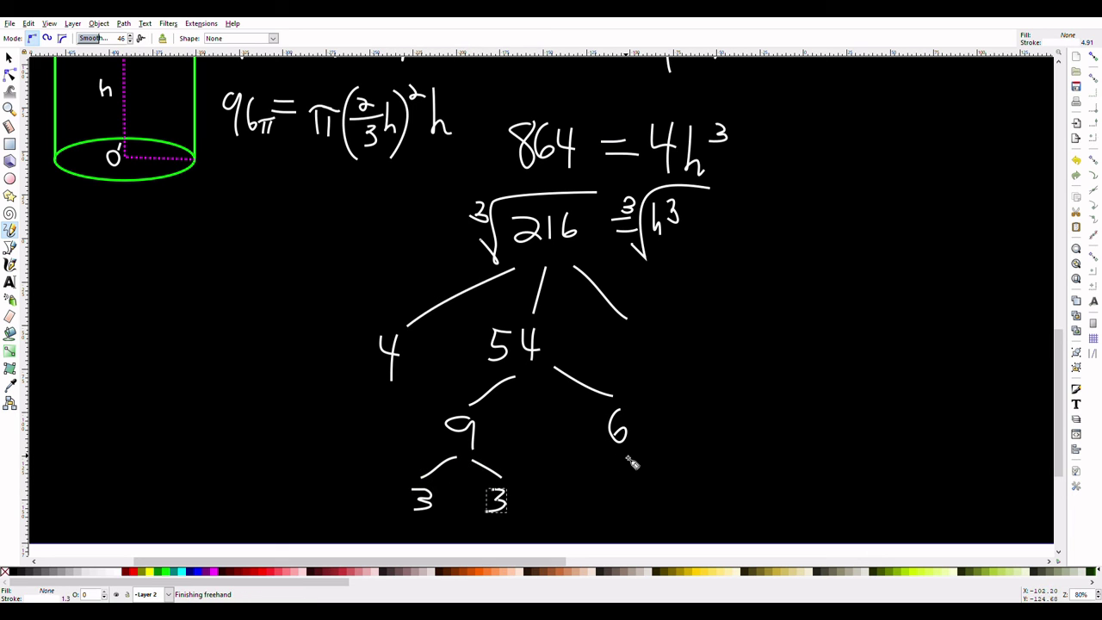
Split 4 into 2 and 2, redrawn more widely, and split 6 into 2 and 3
{"action": "mouse_move", "coordinate": [376, 399]}
{"action": "left_mouse_down"}
{"action": "mouse_move", "coordinate": [341, 420]}
{"action": "mouse_move", "coordinate": [406, 429]}
{"action": "left_mouse_up"}
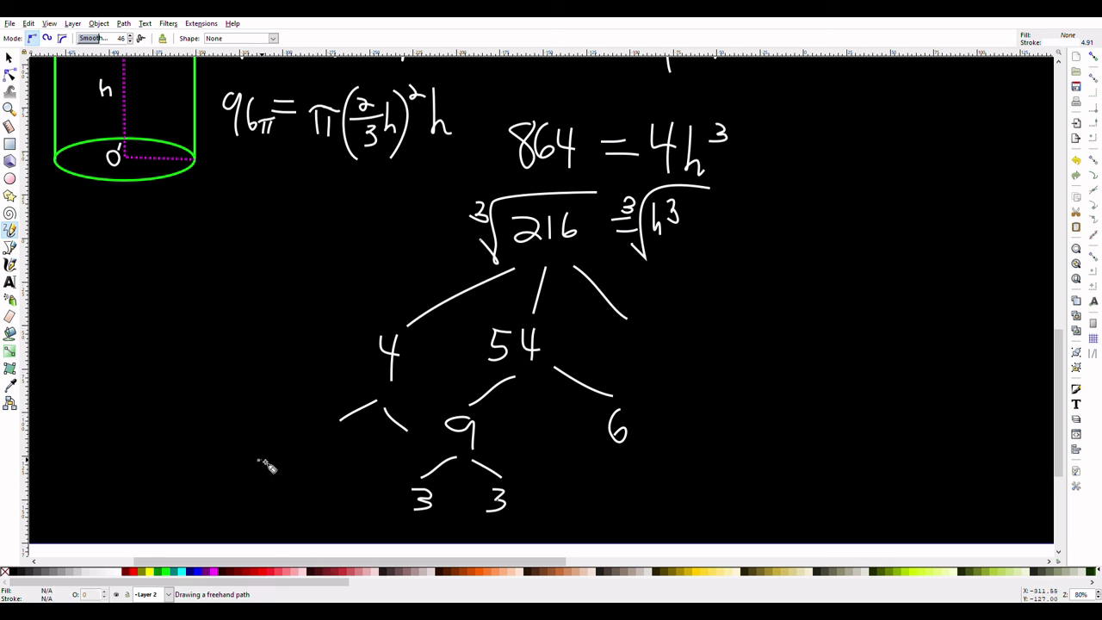
{"action": "mouse_move", "coordinate": [259, 460]}
{"action": "left_mouse_down"}
{"action": "mouse_move", "coordinate": [301, 493]}
{"action": "mouse_move", "coordinate": [399, 498]}
{"action": "left_mouse_up"}
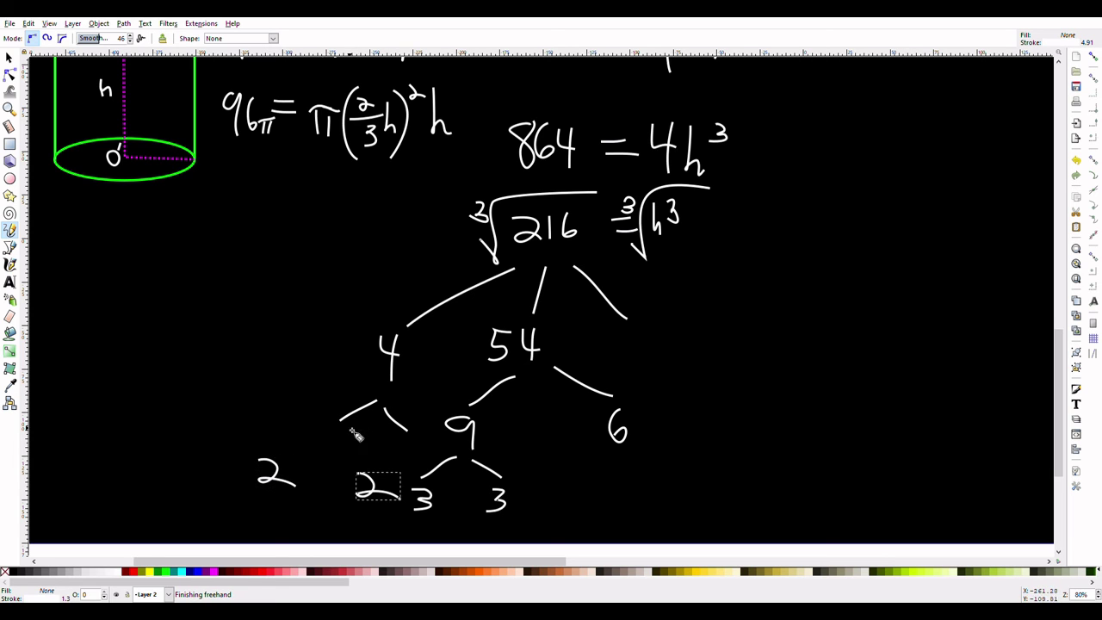
{"action": "key", "text": "ctrl+z"}
{"action": "key", "text": "ctrl+z"}
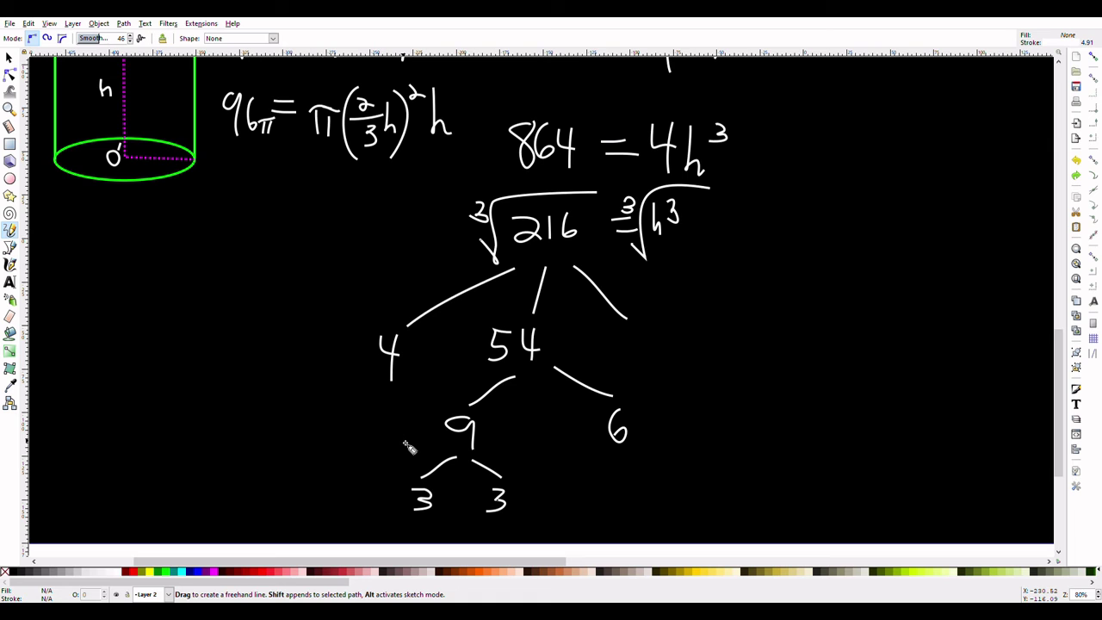
{"action": "left_click_drag", "start_coordinate": [384, 403], "coordinate": [373, 456]}
{"action": "mouse_move", "coordinate": [375, 402]}
{"action": "left_mouse_down"}
{"action": "mouse_move", "coordinate": [276, 469]}
{"action": "mouse_move", "coordinate": [270, 460]}
{"action": "mouse_move", "coordinate": [245, 496]}
{"action": "mouse_move", "coordinate": [285, 508]}
{"action": "left_mouse_up"}
{"action": "mouse_move", "coordinate": [353, 476]}
{"action": "left_mouse_down"}
{"action": "mouse_move", "coordinate": [376, 488]}
{"action": "mouse_move", "coordinate": [373, 503]}
{"action": "left_mouse_up"}
{"action": "mouse_move", "coordinate": [607, 445]}
{"action": "left_mouse_down"}
{"action": "mouse_move", "coordinate": [582, 464]}
{"action": "mouse_move", "coordinate": [635, 466]}
{"action": "left_mouse_up"}
{"action": "mouse_move", "coordinate": [560, 494]}
{"action": "left_mouse_down"}
{"action": "mouse_move", "coordinate": [597, 508]}
{"action": "mouse_move", "coordinate": [646, 494]}
{"action": "mouse_move", "coordinate": [633, 508]}
{"action": "left_mouse_up"}
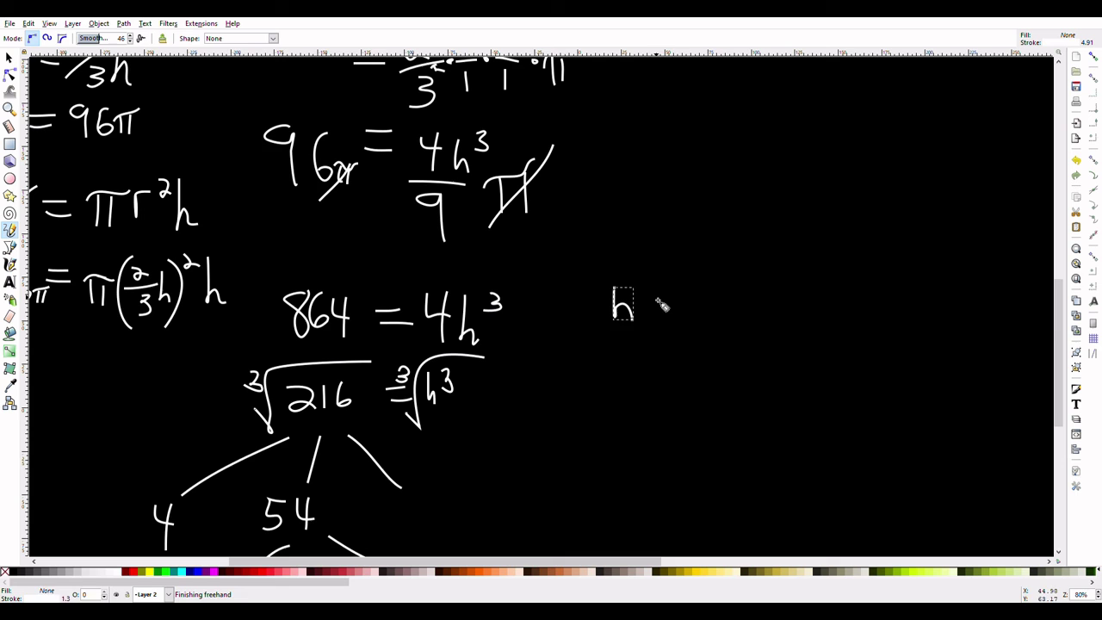
Write h = 2·3 and h = 6, then check the r = 2/3h relation from 15.3
{"action": "mouse_move", "coordinate": [651, 298]}
{"action": "left_mouse_down"}
{"action": "mouse_move", "coordinate": [673, 297]}
{"action": "mouse_move", "coordinate": [680, 312]}
{"action": "mouse_move", "coordinate": [705, 290]}
{"action": "mouse_move", "coordinate": [708, 315]}
{"action": "mouse_move", "coordinate": [772, 307]}
{"action": "mouse_move", "coordinate": [758, 314]}
{"action": "left_mouse_up"}
{"action": "left_click", "coordinate": [740, 303]}
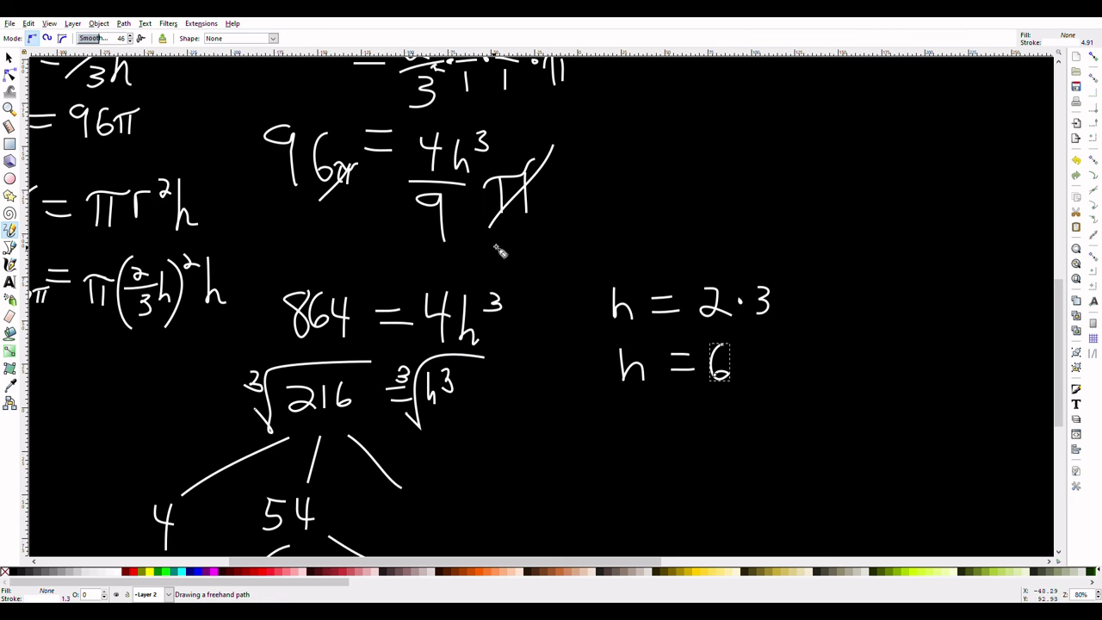
{"action": "mouse_move", "coordinate": [505, 247]}
{"action": "left_mouse_down"}
{"action": "mouse_move", "coordinate": [462, 241]}
{"action": "mouse_move", "coordinate": [680, 362]}
{"action": "mouse_move", "coordinate": [671, 337]}
{"action": "left_mouse_up"}
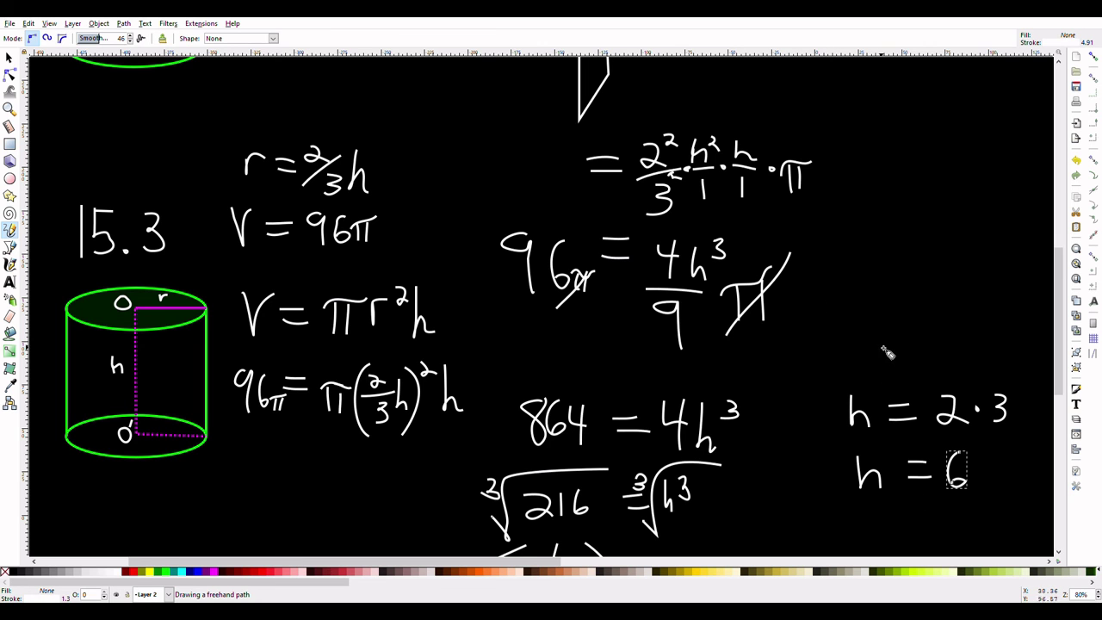
{"action": "scroll", "coordinate": [887, 353], "scroll_direction": "down", "scroll_amount": 4}
{"action": "scroll", "coordinate": [887, 353], "scroll_direction": "right", "scroll_amount": 3}
Write r = 2/3 · 6/1 and conclude r = 4 below it
{"action": "mouse_move", "coordinate": [762, 385]}
{"action": "left_mouse_down"}
{"action": "mouse_move", "coordinate": [763, 412]}
{"action": "mouse_move", "coordinate": [784, 380]}
{"action": "mouse_move", "coordinate": [832, 386]}
{"action": "mouse_move", "coordinate": [831, 400]}
{"action": "mouse_move", "coordinate": [865, 372]}
{"action": "mouse_move", "coordinate": [872, 386]}
{"action": "mouse_move", "coordinate": [855, 401]}
{"action": "mouse_move", "coordinate": [877, 412]}
{"action": "mouse_move", "coordinate": [862, 430]}
{"action": "left_mouse_up"}
{"action": "mouse_move", "coordinate": [918, 368]}
{"action": "left_mouse_down"}
{"action": "mouse_move", "coordinate": [907, 384]}
{"action": "mouse_move", "coordinate": [936, 407]}
{"action": "left_mouse_up"}
{"action": "left_click", "coordinate": [893, 396]}
{"action": "left_click", "coordinate": [918, 417]}
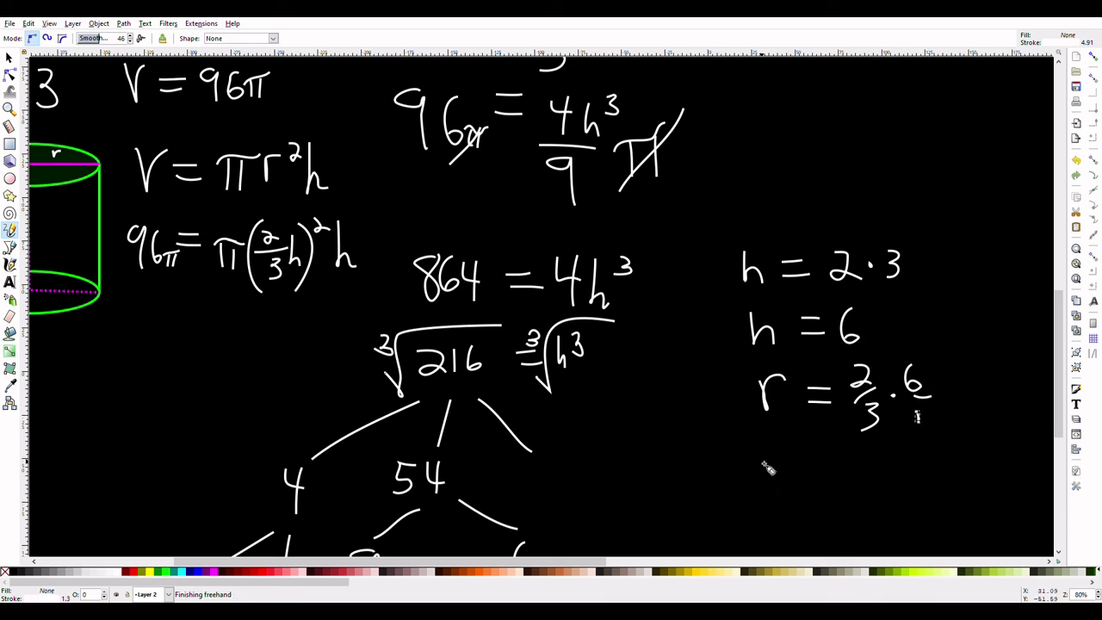
{"action": "mouse_move", "coordinate": [763, 461]}
{"action": "left_mouse_down"}
{"action": "mouse_move", "coordinate": [834, 465]}
{"action": "mouse_move", "coordinate": [825, 483]}
{"action": "mouse_move", "coordinate": [848, 489]}
{"action": "mouse_move", "coordinate": [864, 463]}
{"action": "mouse_move", "coordinate": [882, 470]}
{"action": "mouse_move", "coordinate": [871, 498]}
{"action": "left_mouse_up"}
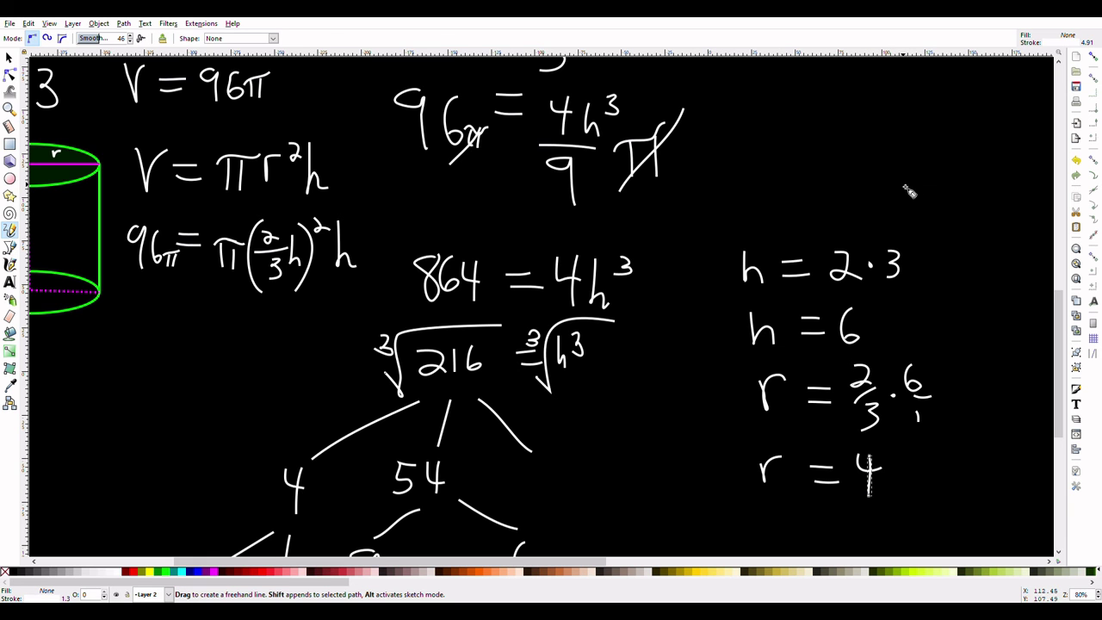
{"action": "scroll", "coordinate": [684, 275], "scroll_direction": "down", "scroll_amount": 2}
In the empty area to the right, write the heading TSA =
{"action": "scroll", "coordinate": [580, 288], "scroll_direction": "right", "scroll_amount": 5}
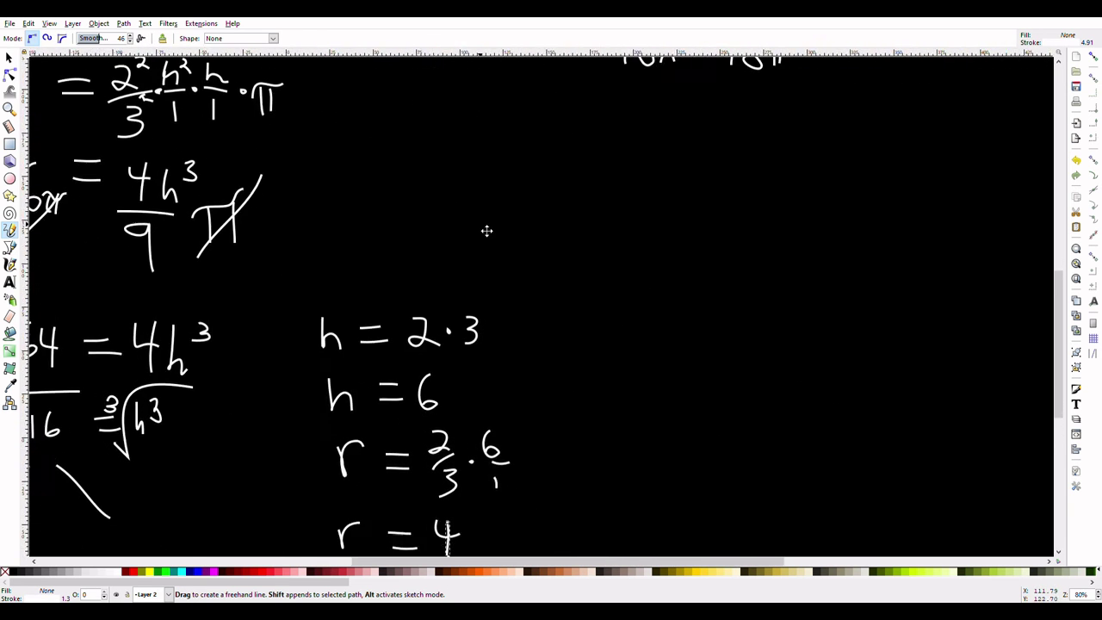
{"action": "scroll", "coordinate": [449, 181], "scroll_direction": "up", "scroll_amount": 2}
{"action": "left_click_drag", "start_coordinate": [450, 181], "coordinate": [382, 158]}
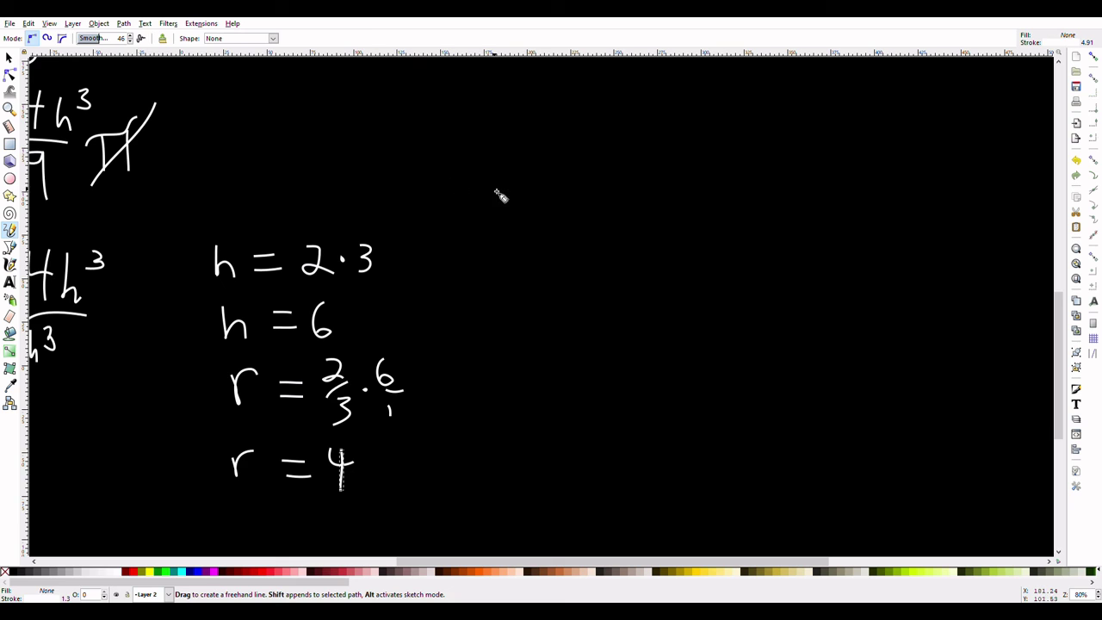
{"action": "mouse_move", "coordinate": [488, 107]}
{"action": "left_mouse_down"}
{"action": "mouse_move", "coordinate": [565, 107]}
{"action": "mouse_move", "coordinate": [524, 140]}
{"action": "left_mouse_up"}
{"action": "mouse_move", "coordinate": [583, 110]}
{"action": "left_mouse_down"}
{"action": "mouse_move", "coordinate": [570, 136]}
{"action": "mouse_move", "coordinate": [548, 133]}
{"action": "mouse_move", "coordinate": [615, 101]}
{"action": "left_mouse_up"}
{"action": "left_click_drag", "start_coordinate": [646, 126], "coordinate": [662, 130]}
{"action": "left_click_drag", "start_coordinate": [677, 294], "coordinate": [571, 315]}
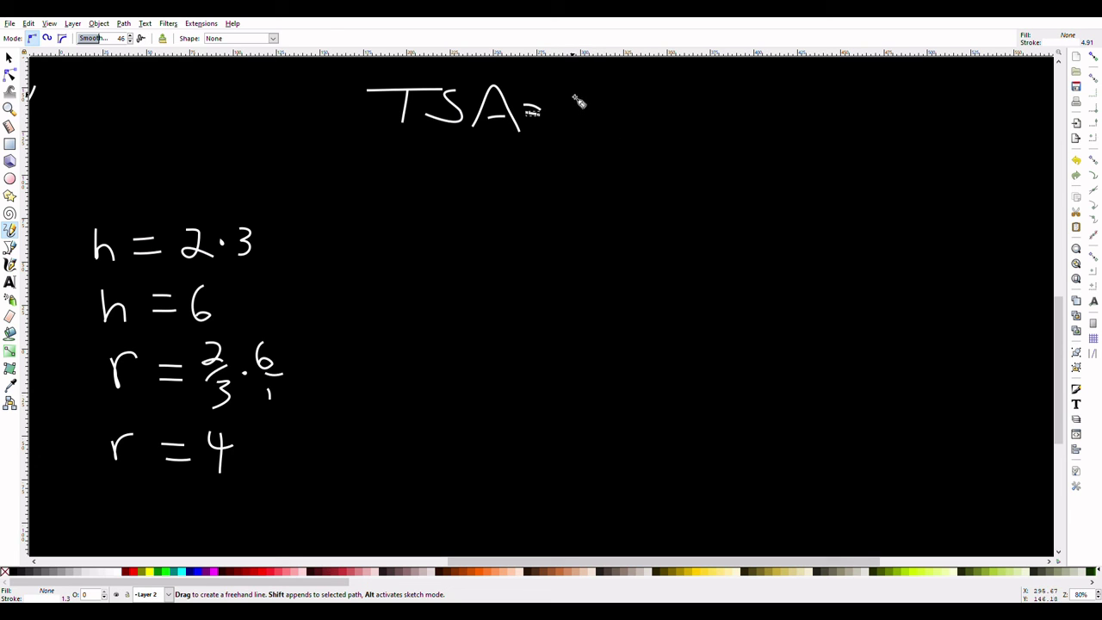
Complete the formula as dπh + 2πr² after TSA =, undoing mistaken π strokes
{"action": "mouse_move", "coordinate": [570, 100]}
{"action": "left_mouse_down"}
{"action": "mouse_move", "coordinate": [569, 132]}
{"action": "mouse_move", "coordinate": [587, 138]}
{"action": "left_mouse_up"}
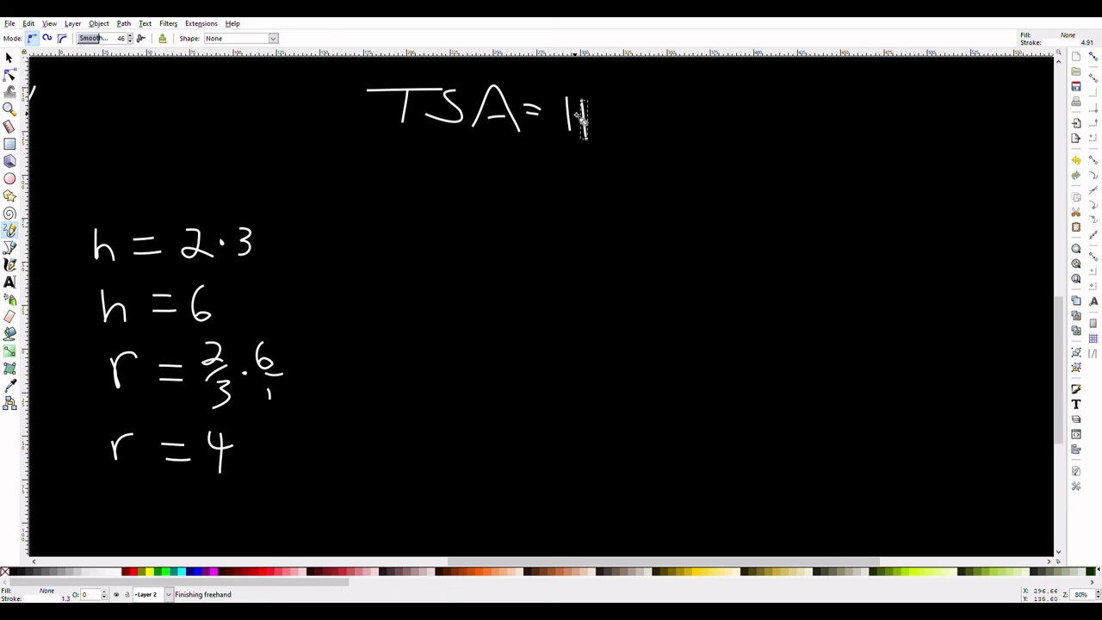
{"action": "mouse_move", "coordinate": [556, 101]}
{"action": "left_mouse_down"}
{"action": "mouse_move", "coordinate": [603, 93]}
{"action": "mouse_move", "coordinate": [591, 104]}
{"action": "mouse_move", "coordinate": [594, 125]}
{"action": "mouse_move", "coordinate": [618, 109]}
{"action": "mouse_move", "coordinate": [615, 128]}
{"action": "mouse_move", "coordinate": [645, 127]}
{"action": "left_mouse_up"}
{"action": "key", "text": "ctrl+z"}
{"action": "key", "text": "ctrl+z"}
{"action": "key", "text": "ctrl+z"}
{"action": "left_click_drag", "start_coordinate": [620, 104], "coordinate": [656, 100]}
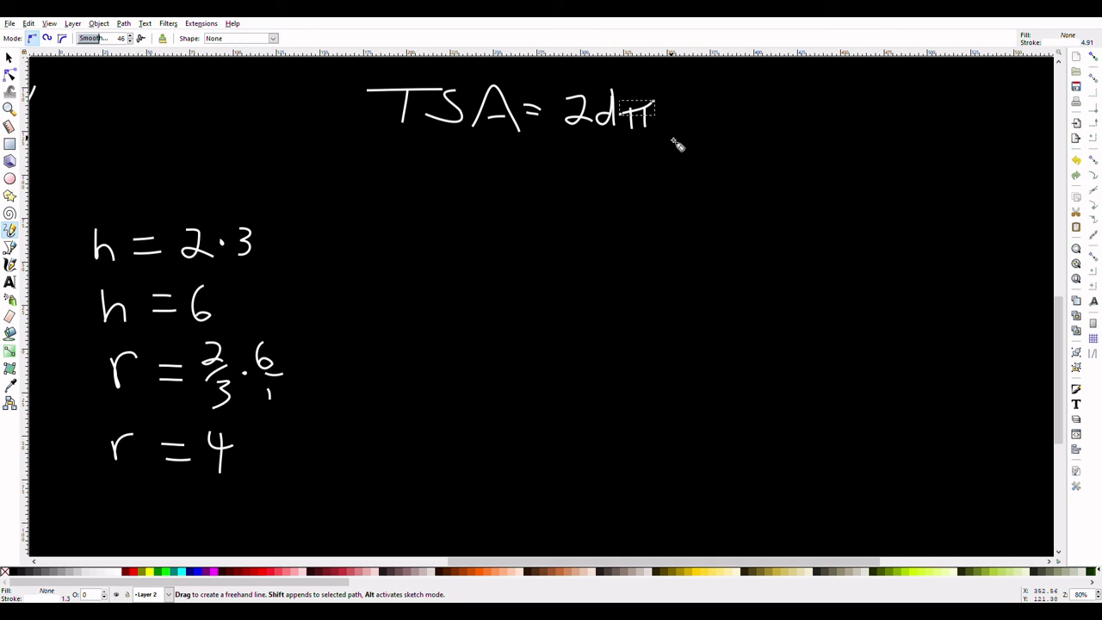
{"action": "key", "text": "ctrl+z"}
{"action": "key", "text": "ctrl+z"}
{"action": "key", "text": "ctrl+z"}
{"action": "key", "text": "ctrl+z"}
{"action": "key", "text": "ctrl+z"}
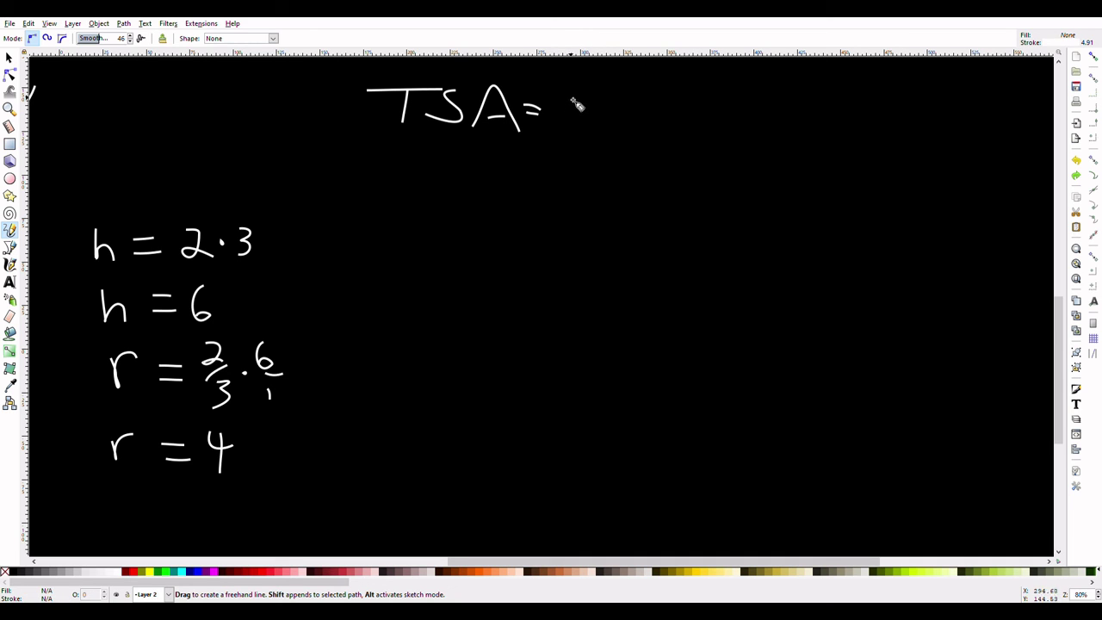
{"action": "left_click_drag", "start_coordinate": [582, 102], "coordinate": [590, 119]}
{"action": "mouse_move", "coordinate": [600, 102]}
{"action": "left_mouse_down"}
{"action": "mouse_move", "coordinate": [600, 119]}
{"action": "mouse_move", "coordinate": [612, 119]}
{"action": "left_mouse_up"}
{"action": "mouse_move", "coordinate": [594, 102]}
{"action": "left_mouse_down"}
{"action": "mouse_move", "coordinate": [627, 98]}
{"action": "mouse_move", "coordinate": [634, 115]}
{"action": "mouse_move", "coordinate": [651, 116]}
{"action": "mouse_move", "coordinate": [706, 104]}
{"action": "left_mouse_up"}
{"action": "mouse_move", "coordinate": [686, 90]}
{"action": "left_mouse_down"}
{"action": "mouse_move", "coordinate": [685, 124]}
{"action": "mouse_move", "coordinate": [729, 99]}
{"action": "mouse_move", "coordinate": [745, 118]}
{"action": "mouse_move", "coordinate": [778, 120]}
{"action": "mouse_move", "coordinate": [785, 92]}
{"action": "mouse_move", "coordinate": [805, 94]}
{"action": "left_mouse_up"}
{"action": "left_click_drag", "start_coordinate": [816, 83], "coordinate": [832, 97]}
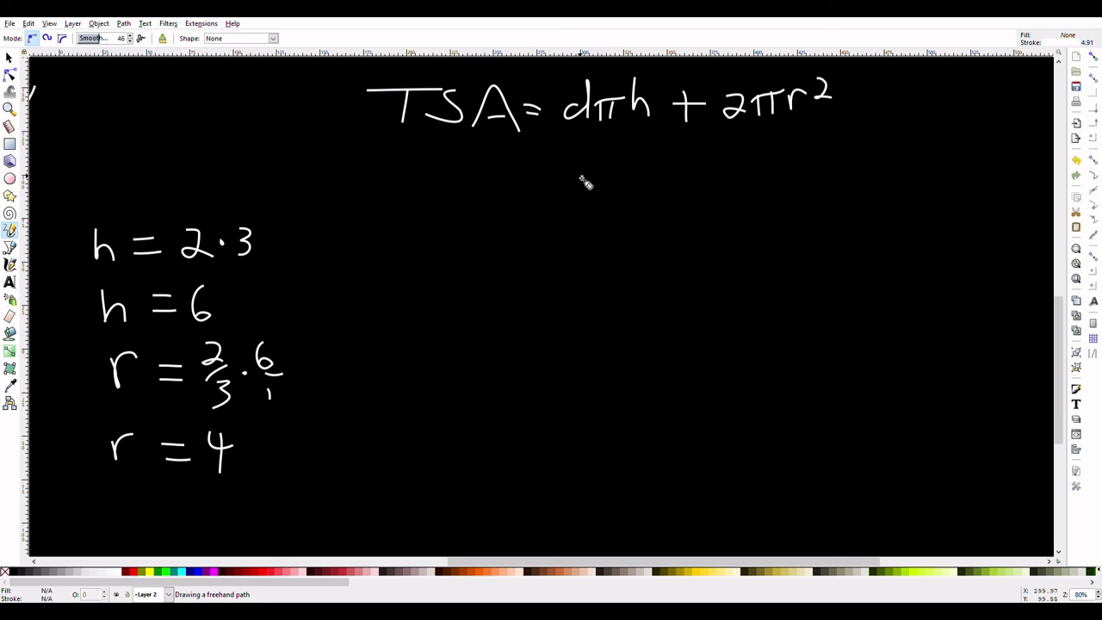
Write 8π6 + 2π16, then 48π + 32π beneath it, and start = 80 below
{"action": "mouse_move", "coordinate": [582, 176]}
{"action": "left_mouse_down"}
{"action": "mouse_move", "coordinate": [611, 207]}
{"action": "mouse_move", "coordinate": [625, 182]}
{"action": "mouse_move", "coordinate": [653, 202]}
{"action": "mouse_move", "coordinate": [705, 193]}
{"action": "mouse_move", "coordinate": [692, 204]}
{"action": "mouse_move", "coordinate": [743, 179]}
{"action": "mouse_move", "coordinate": [731, 174]}
{"action": "mouse_move", "coordinate": [727, 190]}
{"action": "mouse_move", "coordinate": [757, 196]}
{"action": "mouse_move", "coordinate": [767, 183]}
{"action": "mouse_move", "coordinate": [780, 196]}
{"action": "mouse_move", "coordinate": [762, 182]}
{"action": "mouse_move", "coordinate": [809, 197]}
{"action": "left_mouse_up"}
{"action": "left_click_drag", "start_coordinate": [829, 160], "coordinate": [824, 182]}
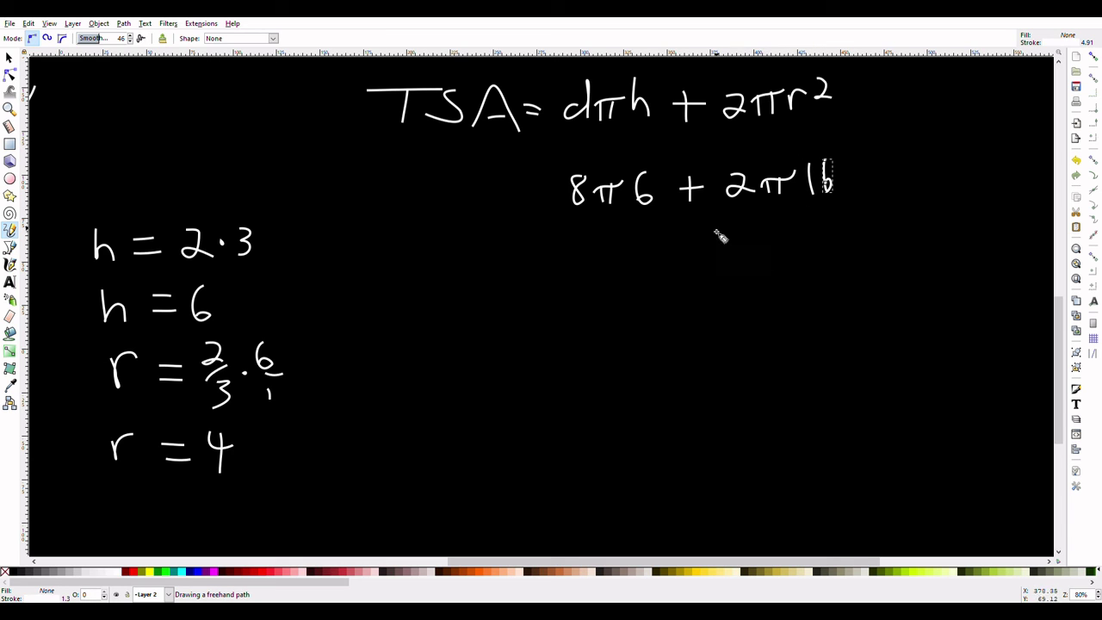
{"action": "mouse_move", "coordinate": [744, 247]}
{"action": "left_mouse_down"}
{"action": "mouse_move", "coordinate": [754, 273]}
{"action": "mouse_move", "coordinate": [776, 248]}
{"action": "mouse_move", "coordinate": [769, 264]}
{"action": "mouse_move", "coordinate": [825, 250]}
{"action": "left_mouse_up"}
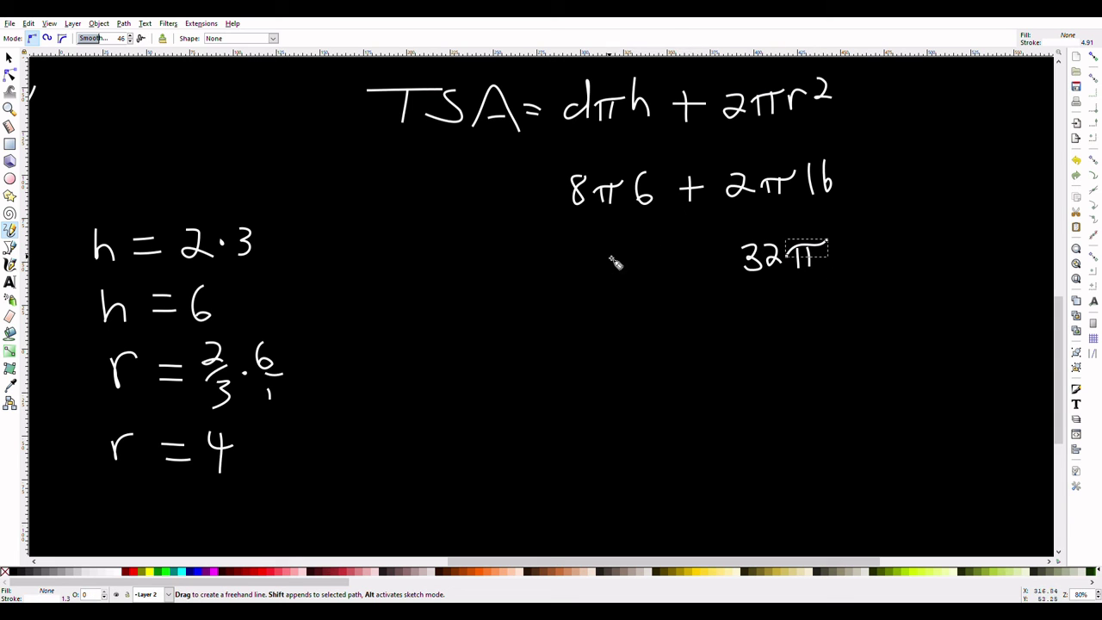
{"action": "mouse_move", "coordinate": [585, 250]}
{"action": "left_mouse_down"}
{"action": "mouse_move", "coordinate": [615, 268]}
{"action": "mouse_move", "coordinate": [610, 285]}
{"action": "left_mouse_up"}
{"action": "mouse_move", "coordinate": [647, 253]}
{"action": "left_mouse_down"}
{"action": "mouse_move", "coordinate": [635, 277]}
{"action": "mouse_move", "coordinate": [641, 253]}
{"action": "left_mouse_up"}
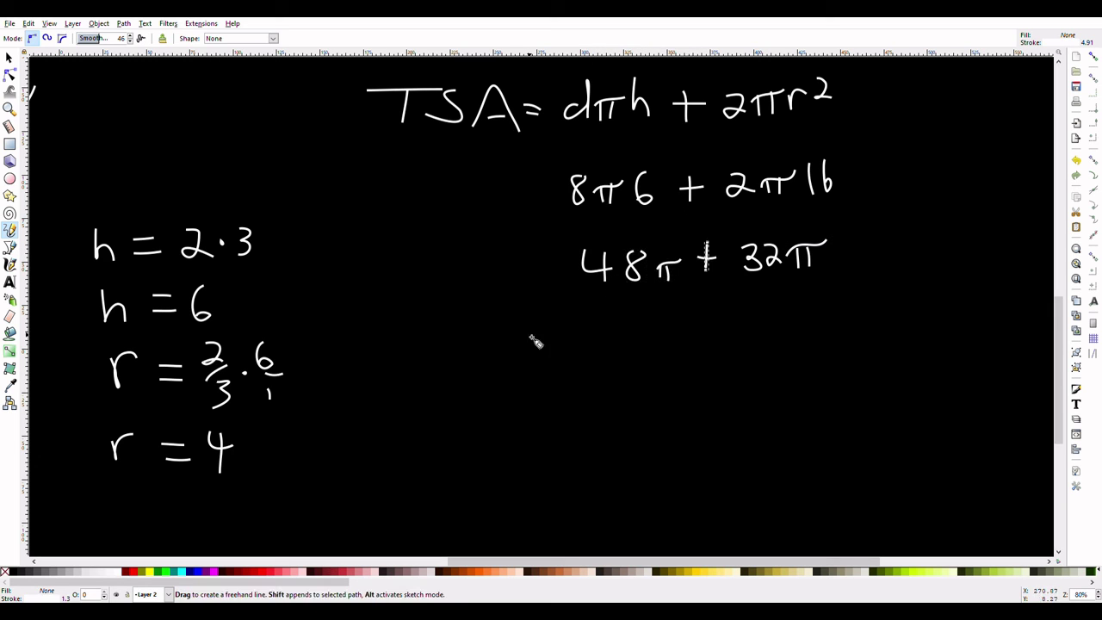
{"action": "mouse_move", "coordinate": [527, 335]}
{"action": "left_mouse_down"}
{"action": "mouse_move", "coordinate": [551, 336]}
{"action": "mouse_move", "coordinate": [543, 347]}
{"action": "mouse_move", "coordinate": [557, 348]}
{"action": "left_mouse_up"}
{"action": "mouse_move", "coordinate": [605, 324]}
{"action": "left_mouse_down"}
{"action": "mouse_move", "coordinate": [610, 377]}
{"action": "mouse_move", "coordinate": [605, 346]}
{"action": "mouse_move", "coordinate": [631, 374]}
{"action": "mouse_move", "coordinate": [624, 328]}
{"action": "mouse_move", "coordinate": [669, 370]}
{"action": "left_mouse_up"}
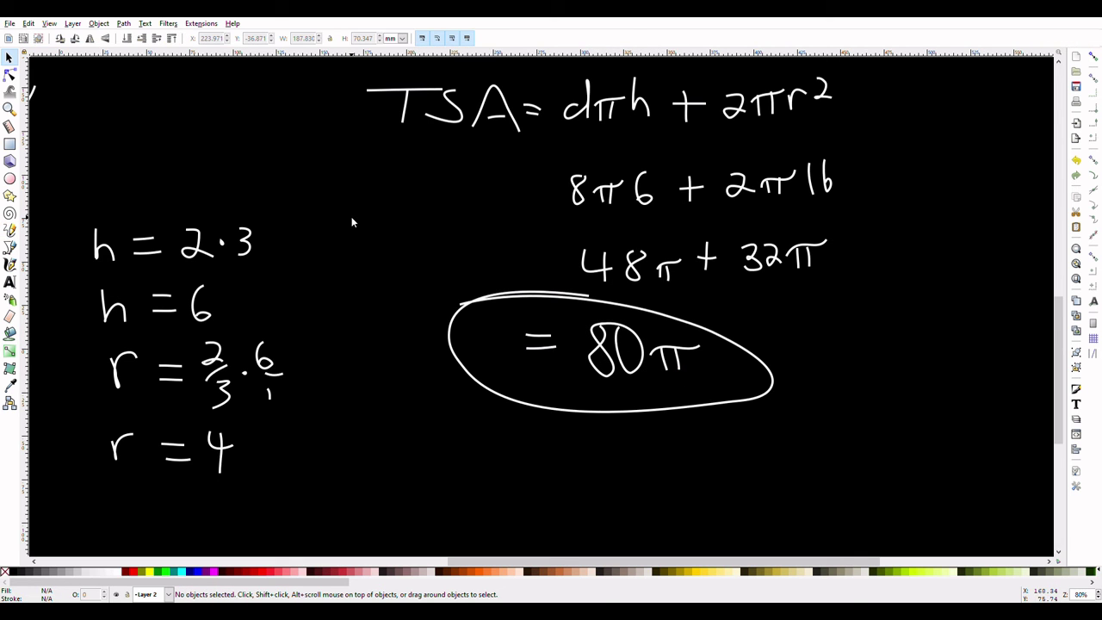
Switch to the Selector and zoom to fit the whole lesson board in view
{"action": "key", "text": "ctrl"}
{"action": "key", "text": "5"}
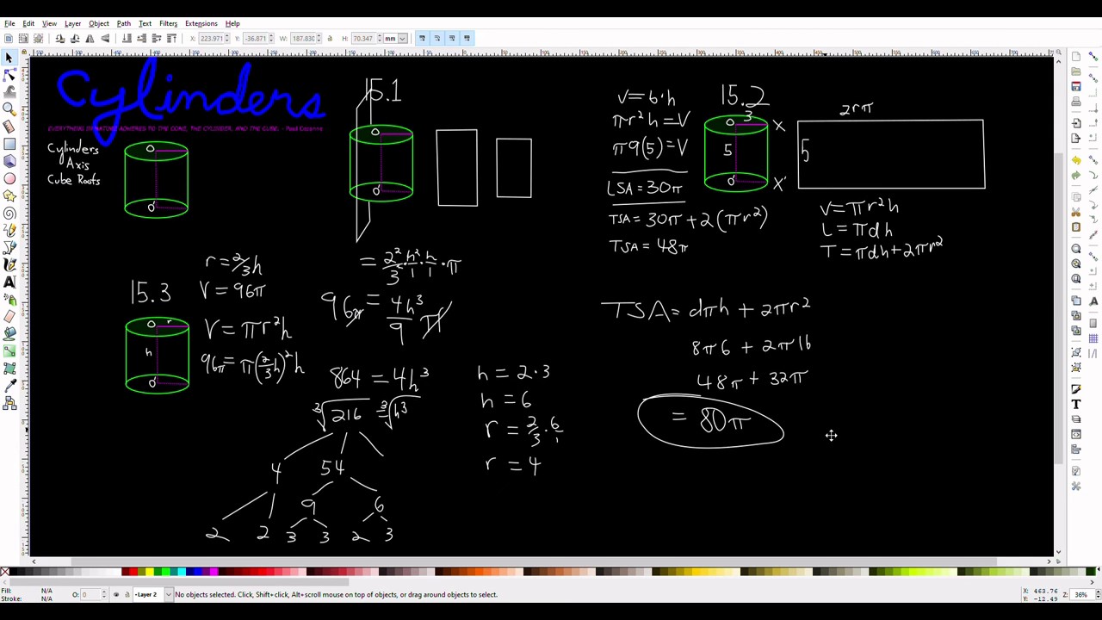